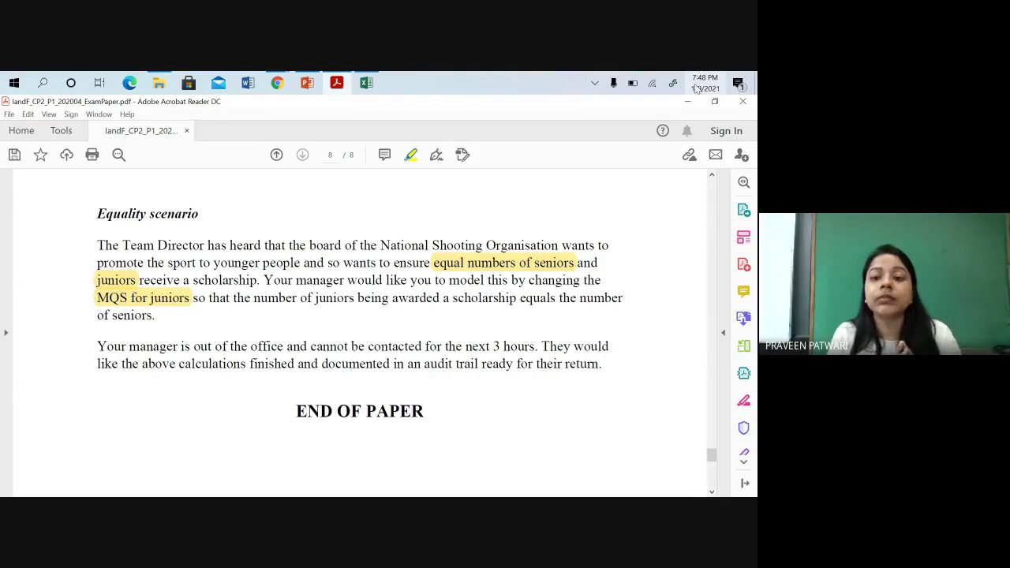
Step: Switch to the Excel workbook and select the 20 round headings in D5:W5 on the Data Scores sheet
click(377, 85)
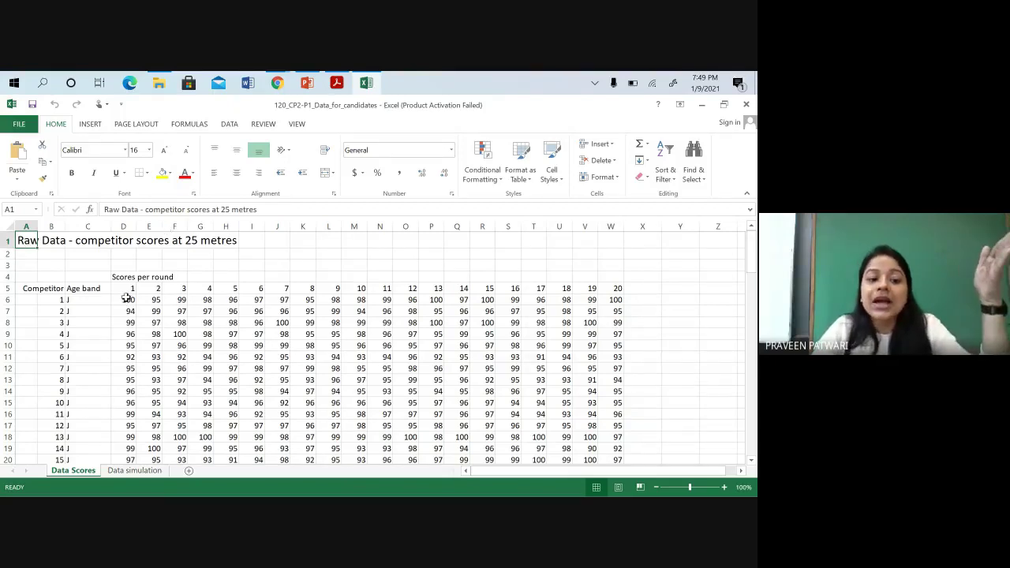
drag(130, 288, 613, 287)
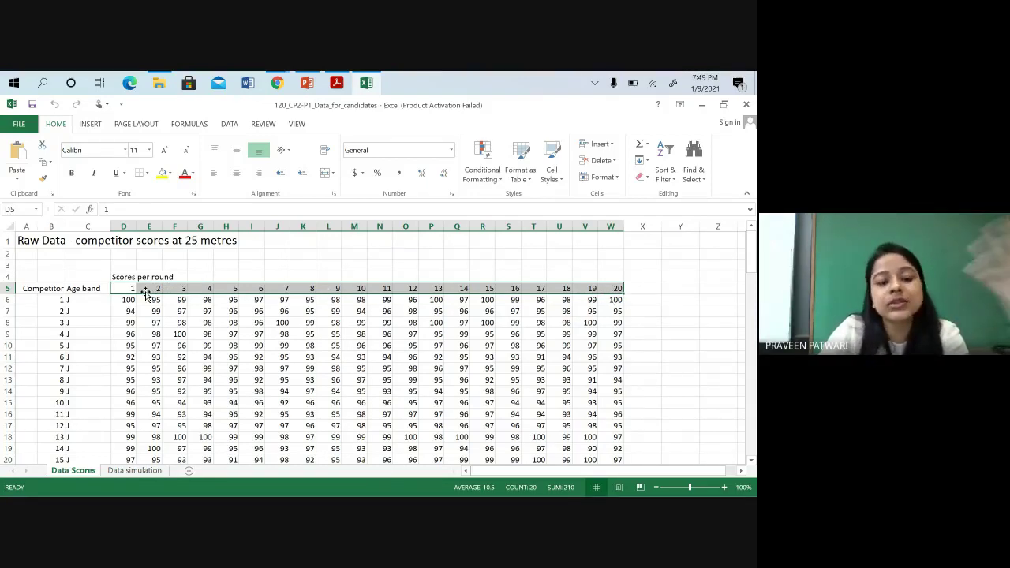
drag(134, 289, 617, 289)
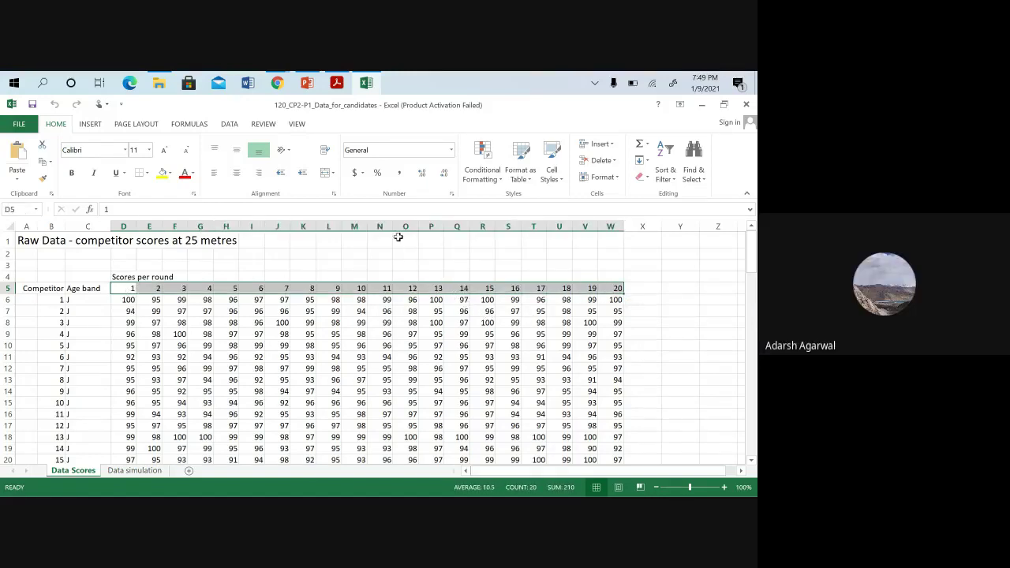
Step: Switch to the exam paper PDF and review the random number notes and the Equality scenario
click(338, 79)
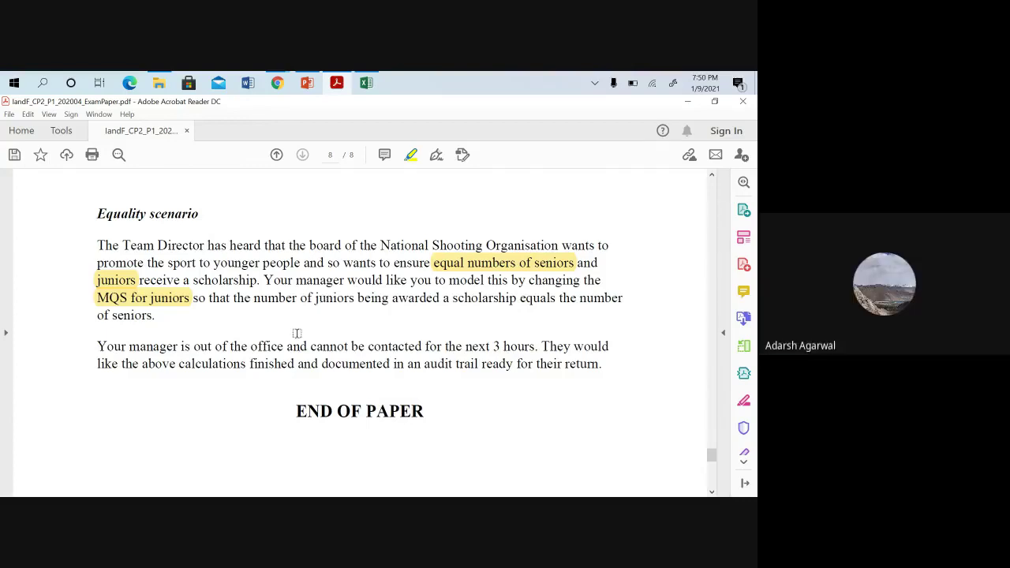
scroll(354, 297, up, 5)
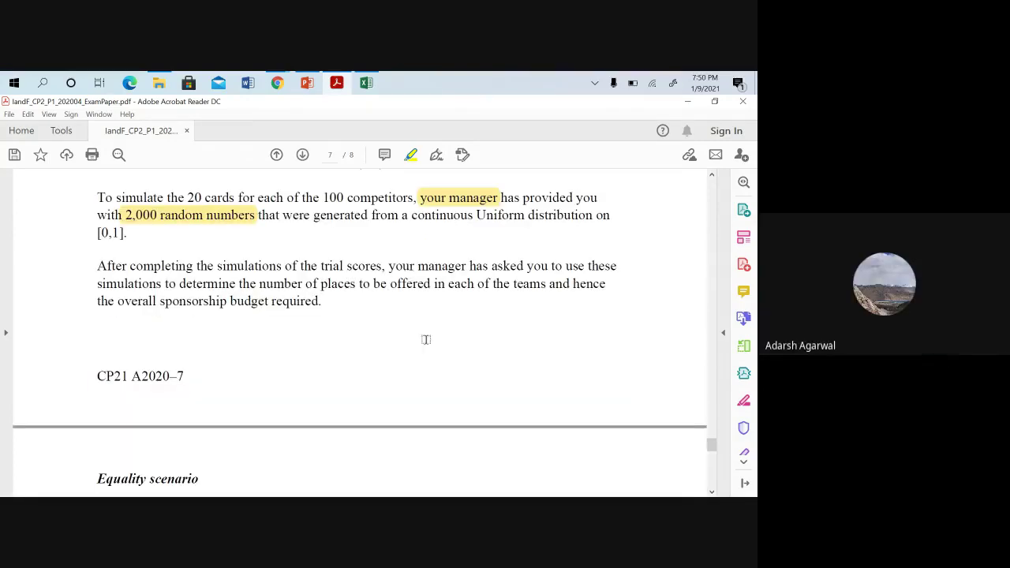
scroll(418, 339, down, 5)
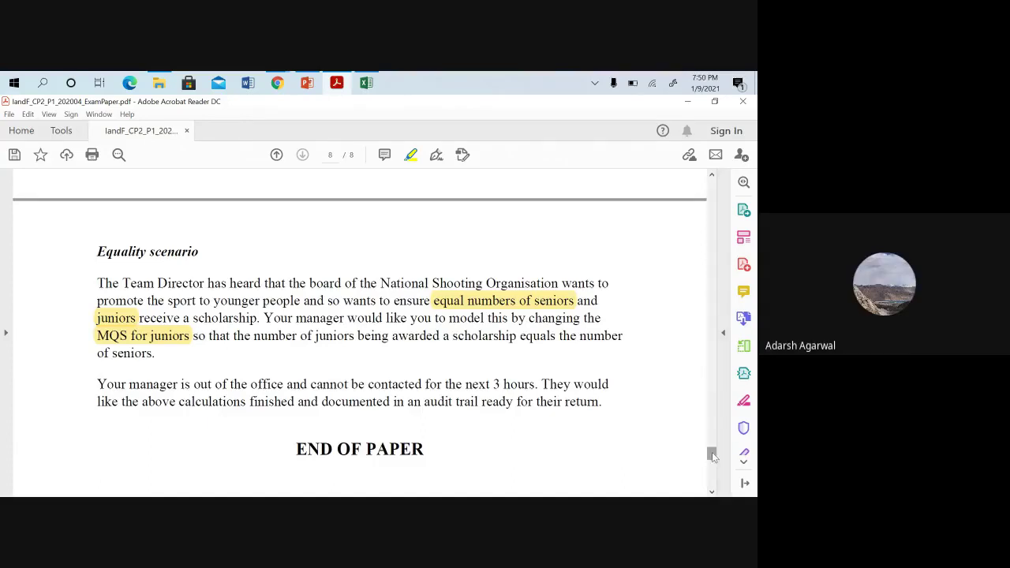
mouse_move(711, 453)
mouse_down()
mouse_move(711, 402)
mouse_move(713, 455)
mouse_up()
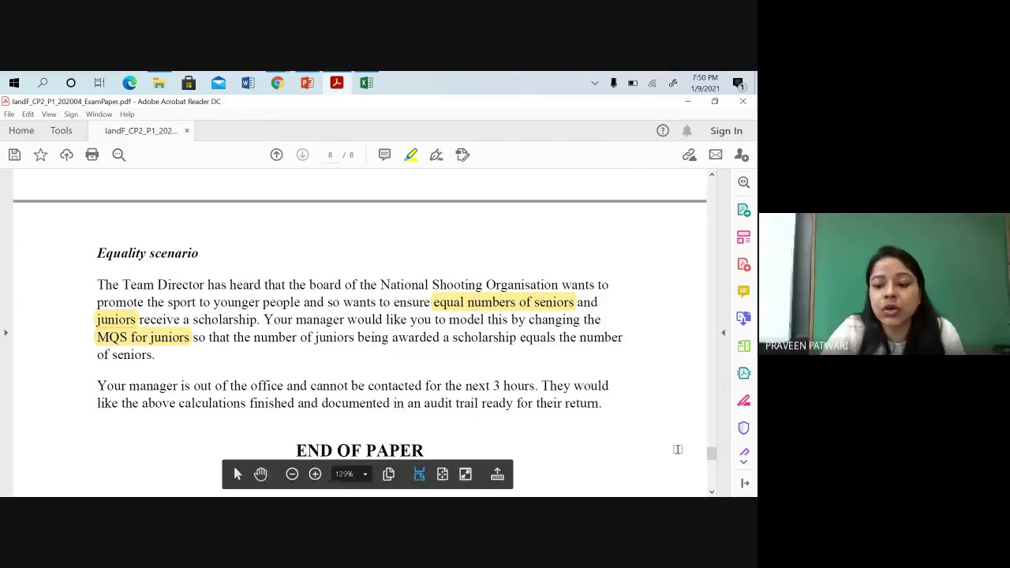
Step: Examine the exam requirements under Modelling steps and data checks, from data validation in part (i) to the simulated trial score in part (ix)
drag(709, 450, 714, 270)
scroll(604, 300, up, 2)
scroll(339, 254, down, 8)
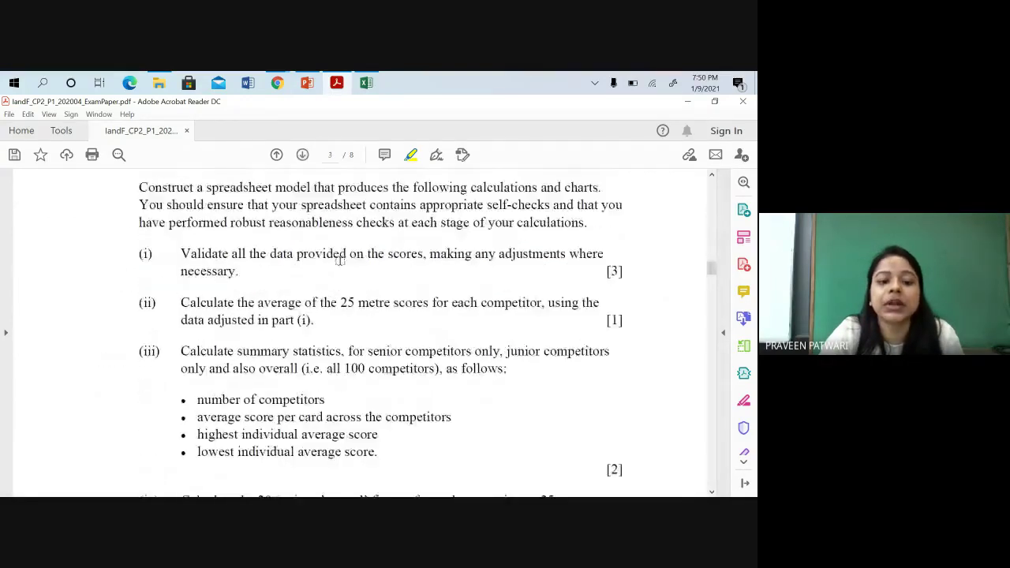
scroll(339, 277, down, 12)
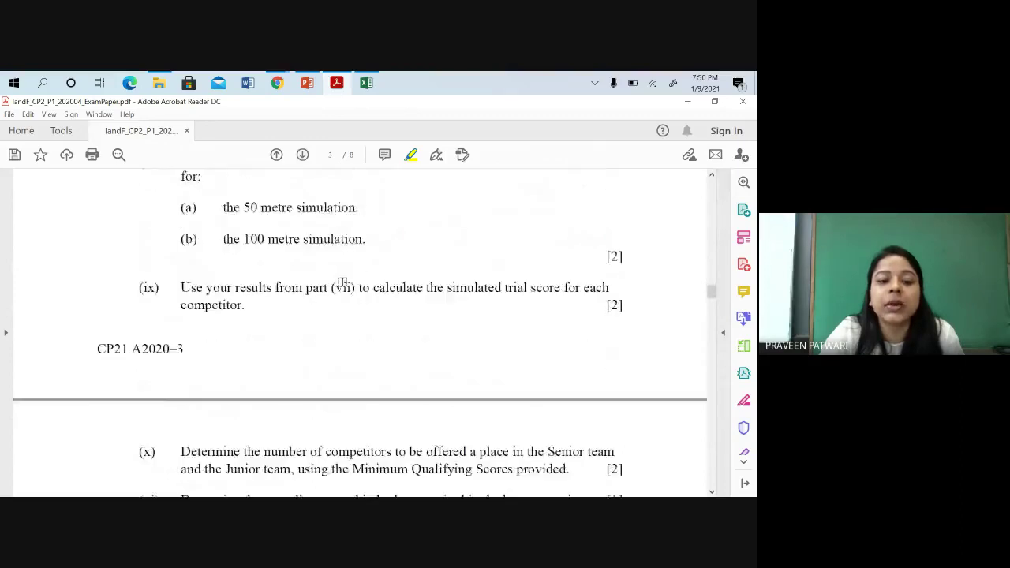
scroll(342, 281, up, 12)
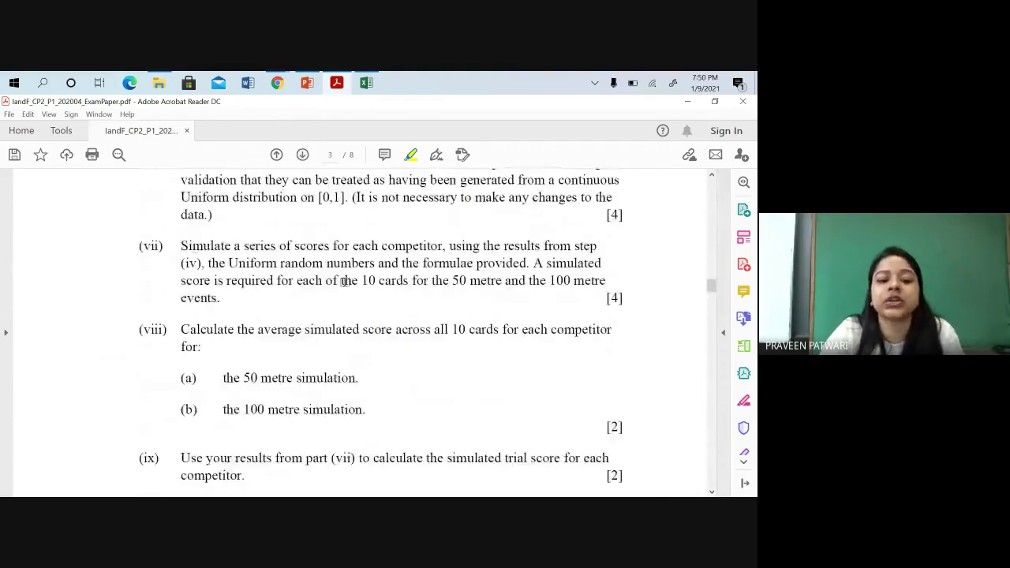
scroll(345, 282, up, 8)
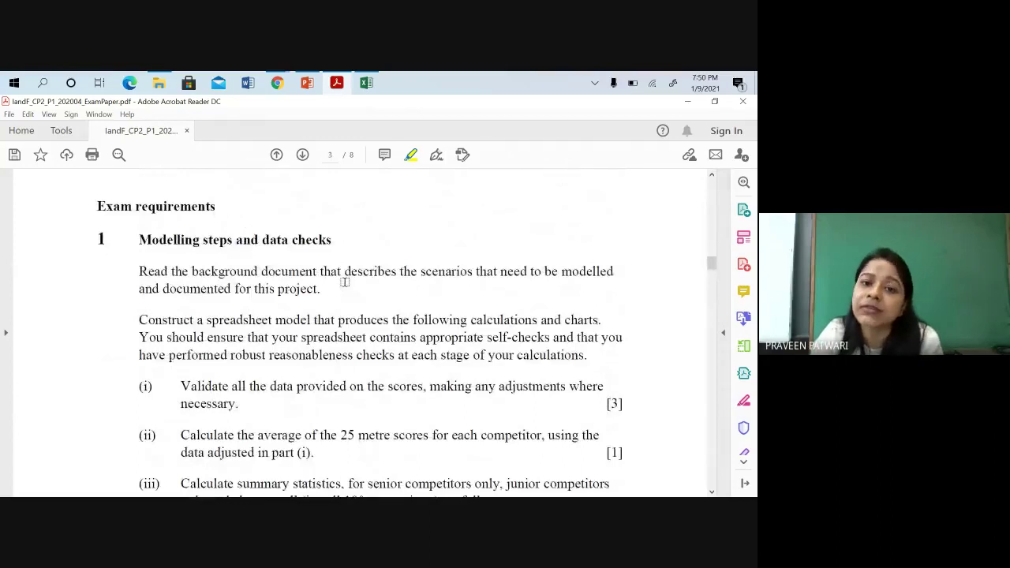
scroll(339, 288, down, 2)
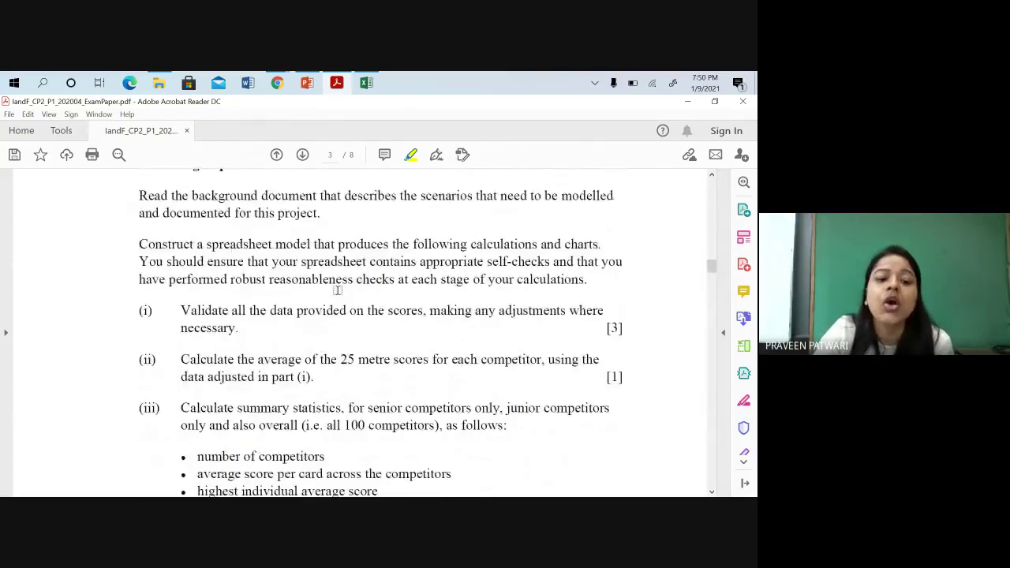
scroll(207, 328, down, 4)
scroll(206, 328, down, 3)
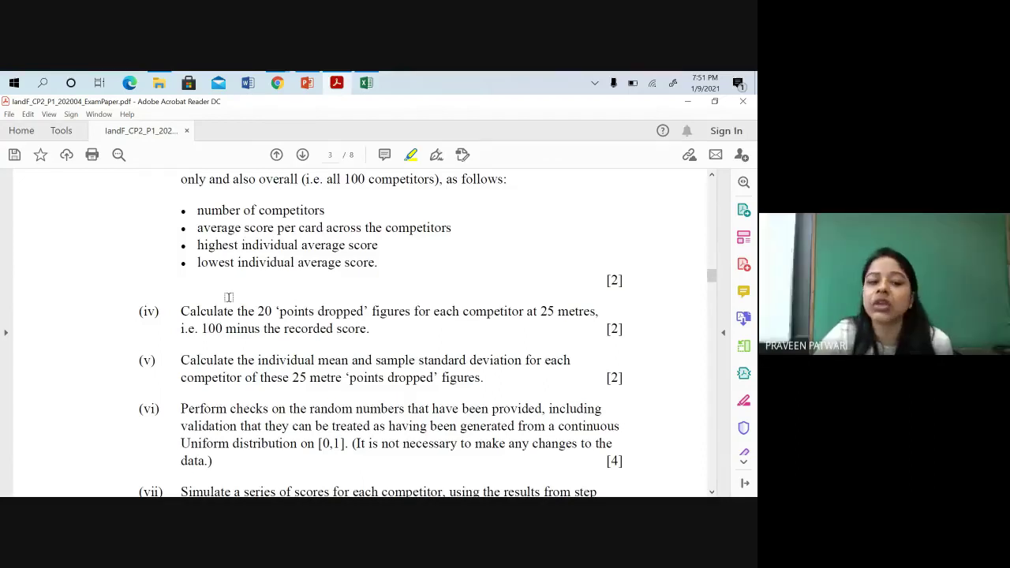
scroll(229, 297, up, 5)
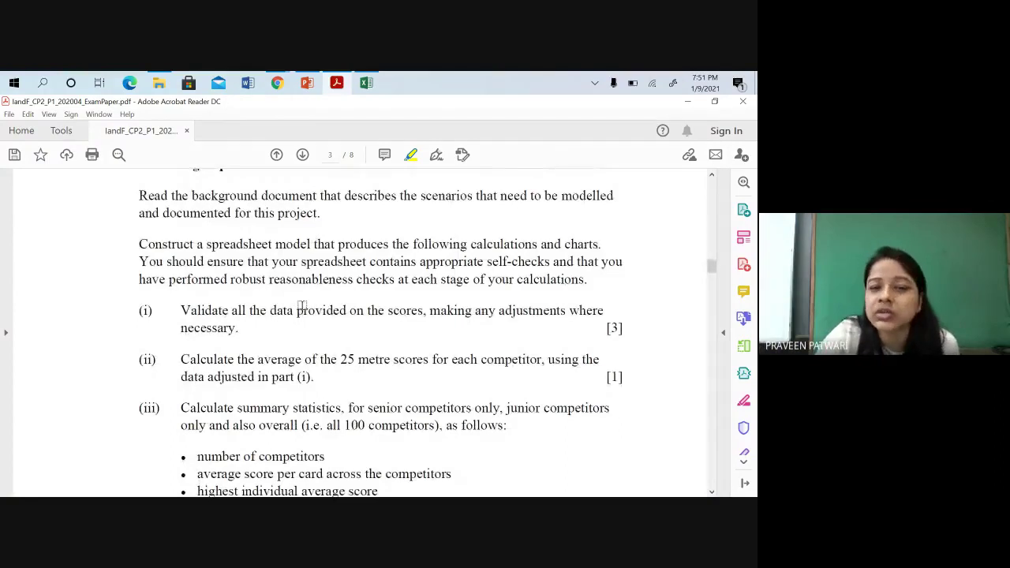
Step: Switch to the Excel workbook and examine the round headings, competitor age bands and scores on the Data Scores sheet
mouse_move(373, 84)
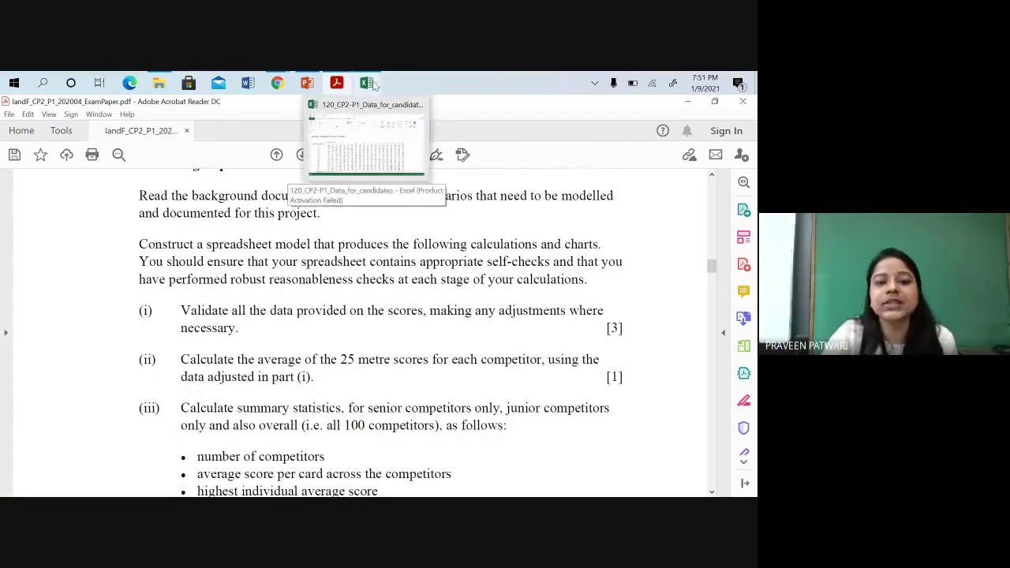
click(373, 85)
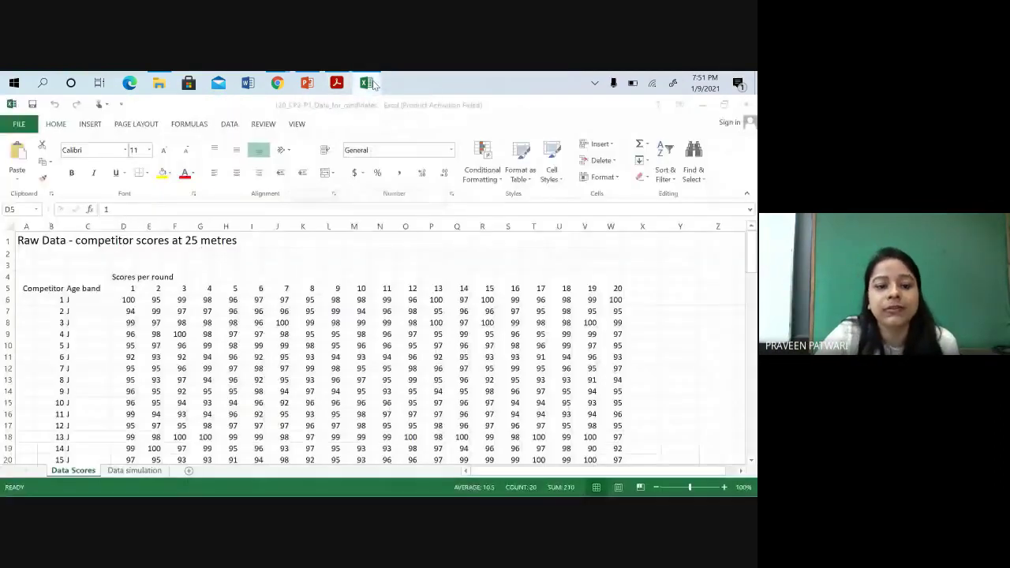
click(177, 289)
drag(132, 289, 615, 289)
click(88, 299)
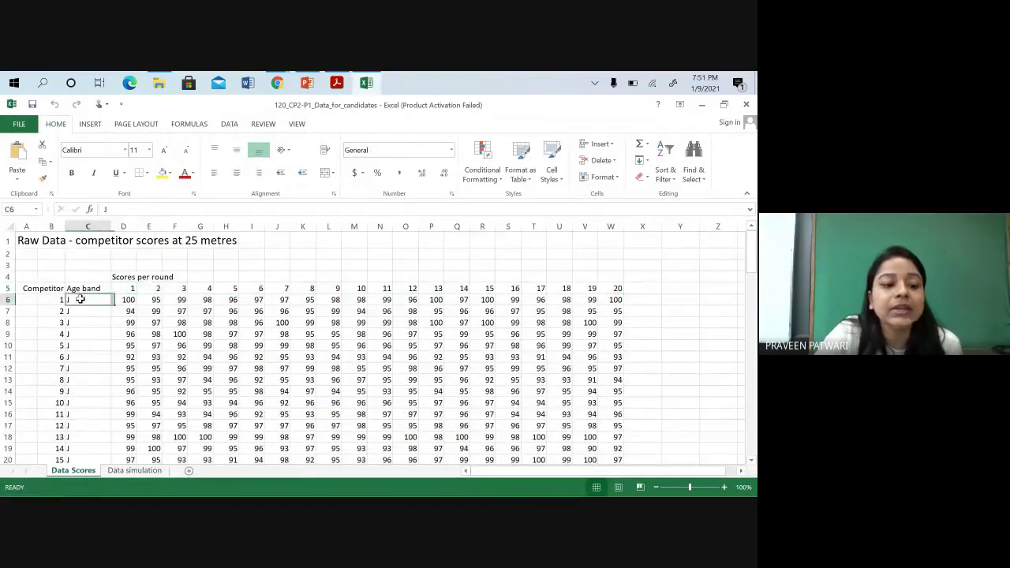
scroll(94, 315, down, 4)
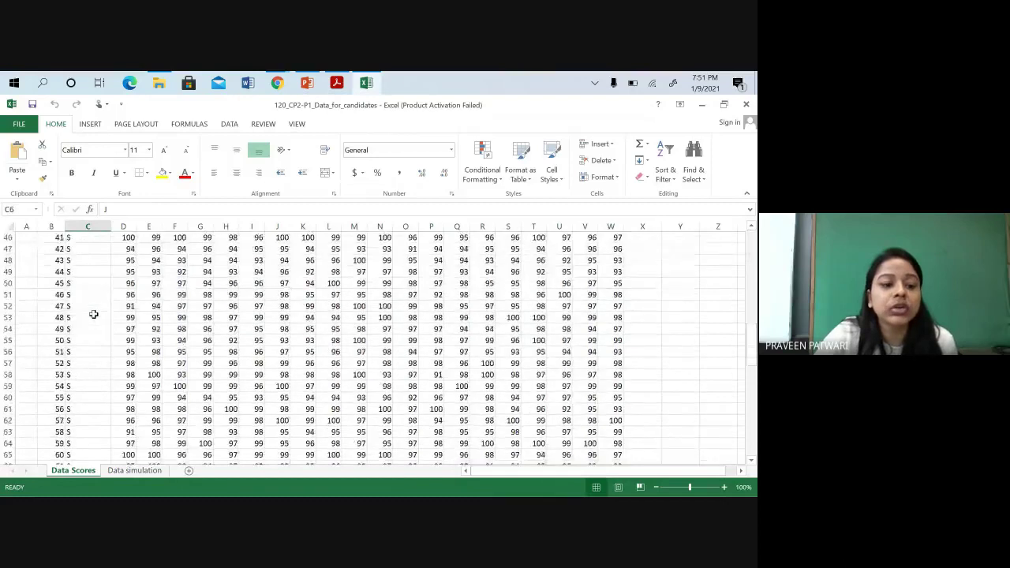
scroll(80, 271, down, 11)
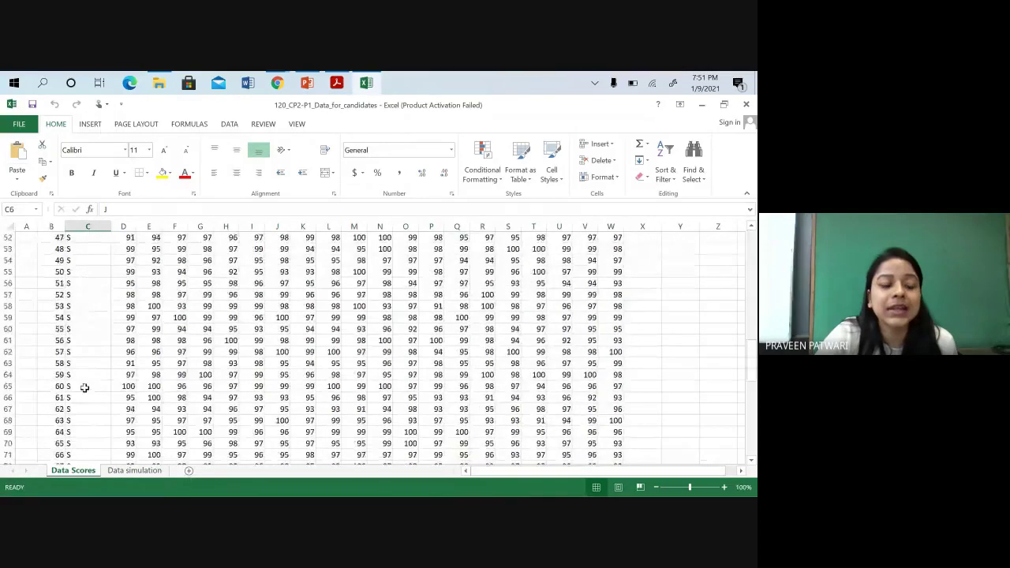
scroll(91, 307, up, 10)
scroll(96, 318, up, 5)
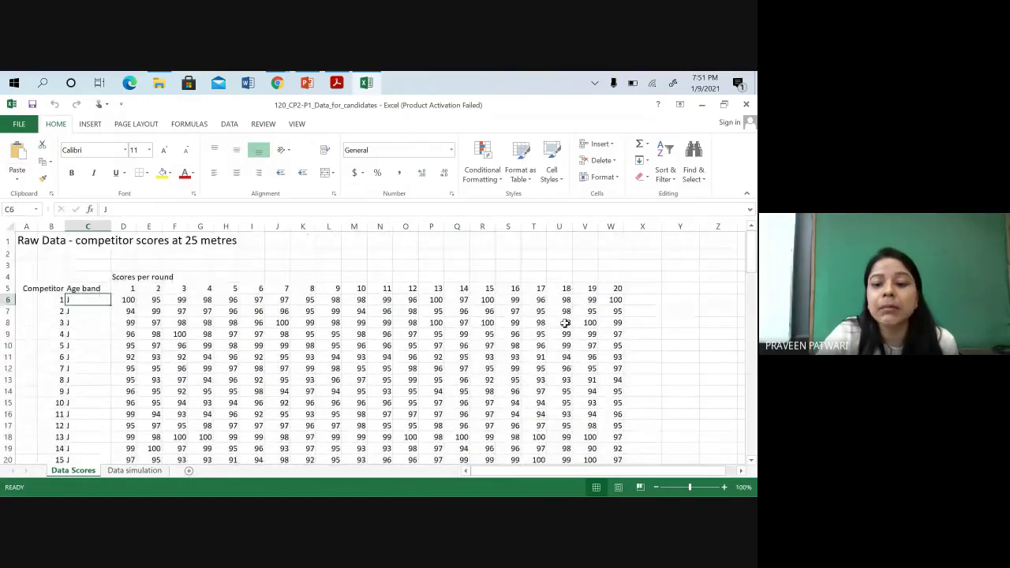
scroll(390, 269, down, 3)
scroll(391, 269, up, 2)
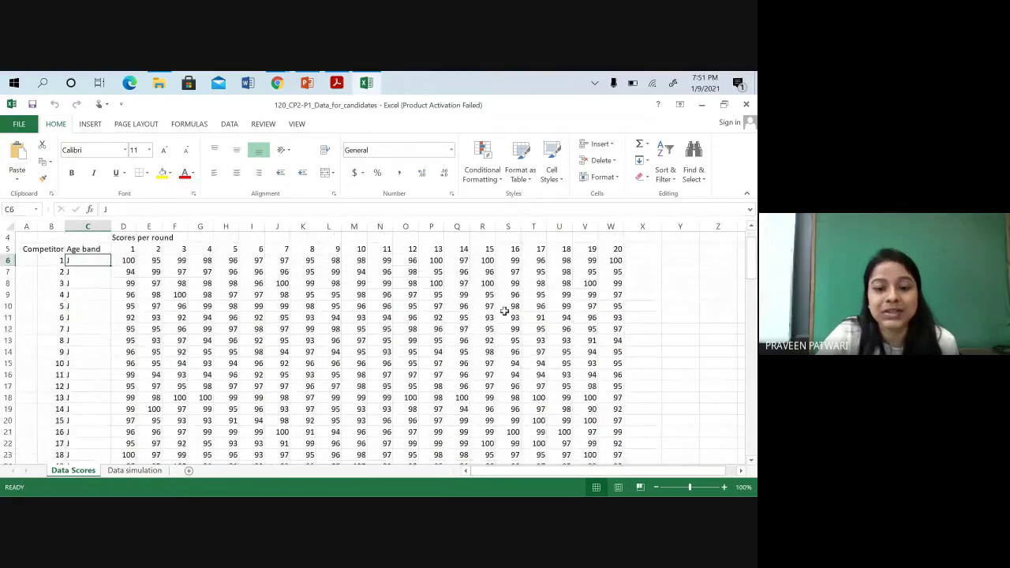
scroll(504, 312, up, 1)
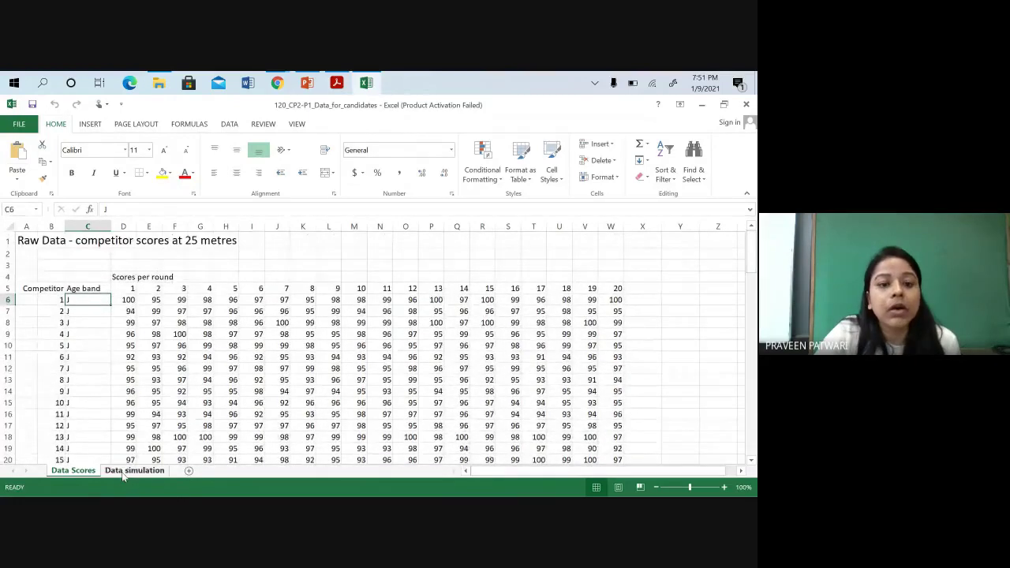
Step: Reread the data validation requirement in part (i) of the exam paper PDF and return to the Excel workbook
click(336, 82)
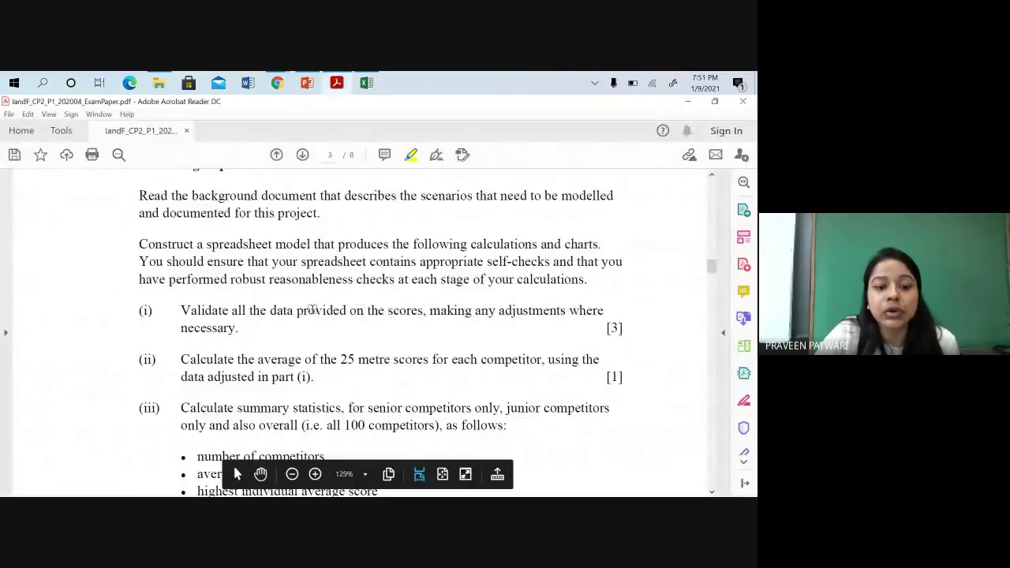
scroll(311, 308, down, 1)
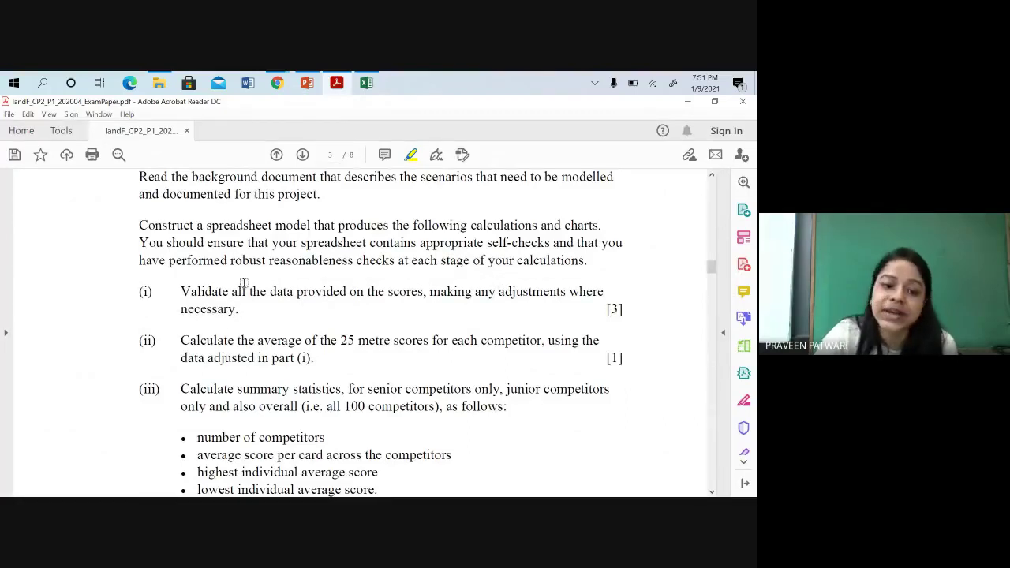
click(365, 83)
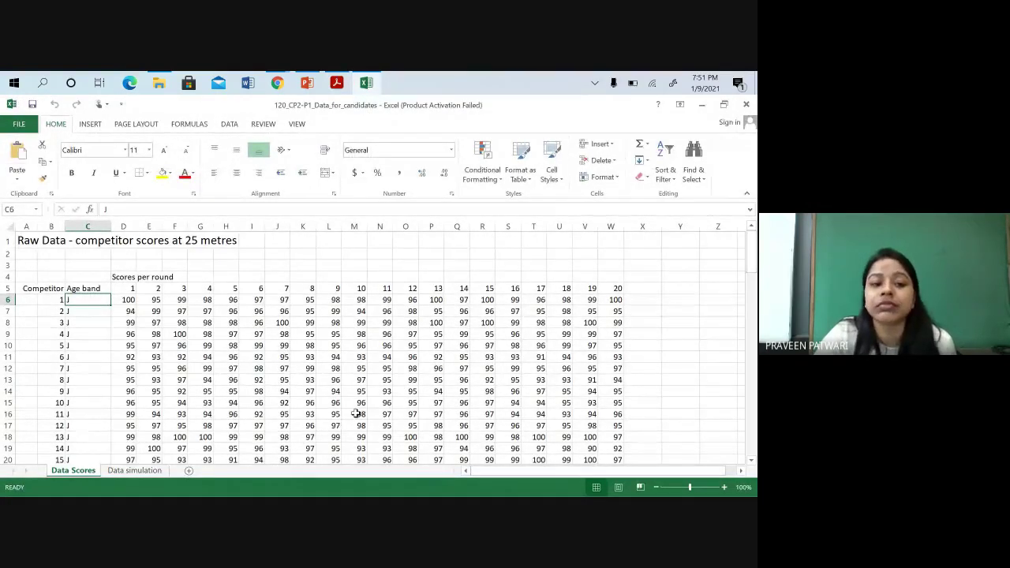
scroll(347, 418, down, 1)
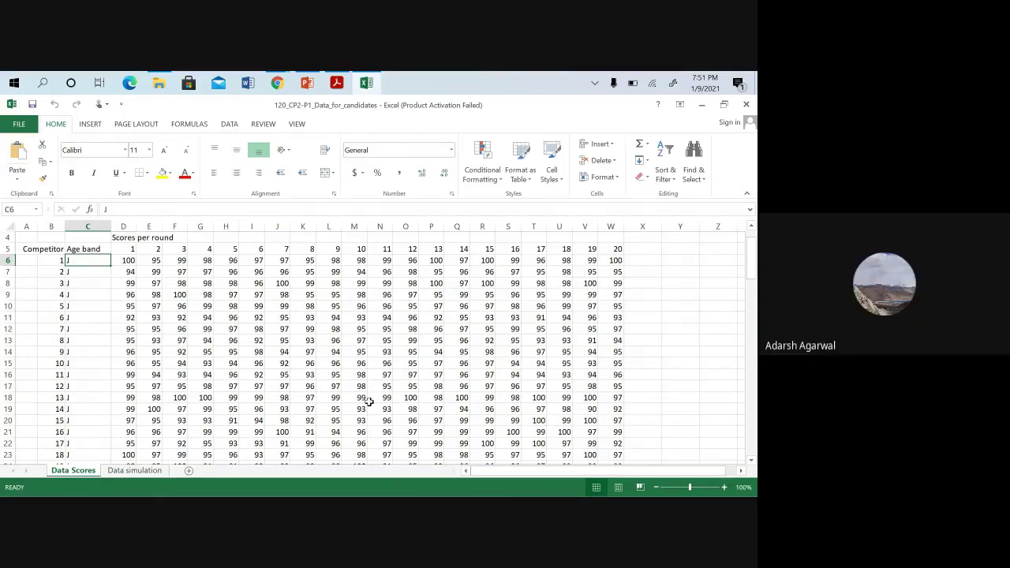
scroll(368, 402, up, 1)
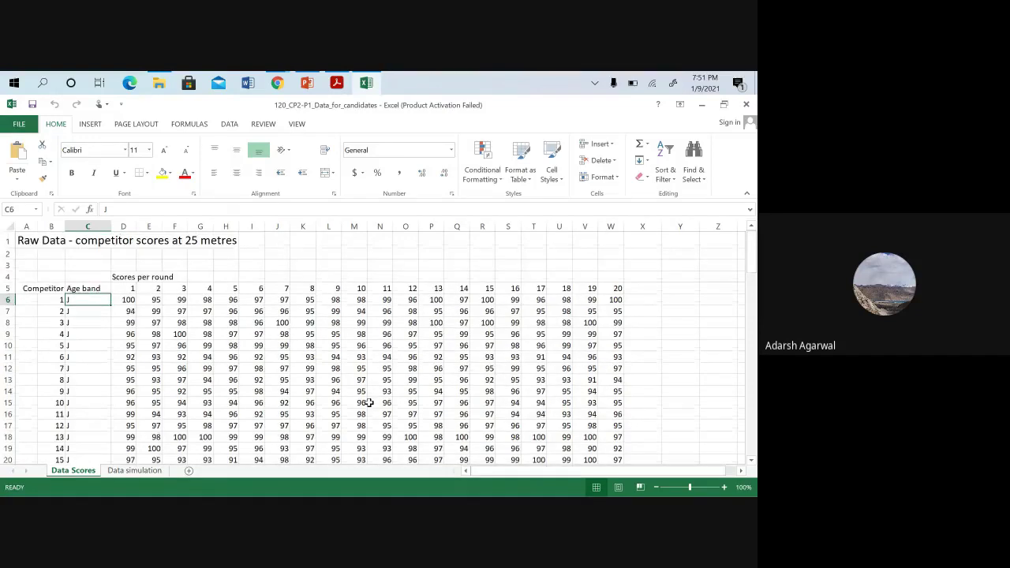
scroll(368, 401, down, 1)
scroll(368, 401, up, 1)
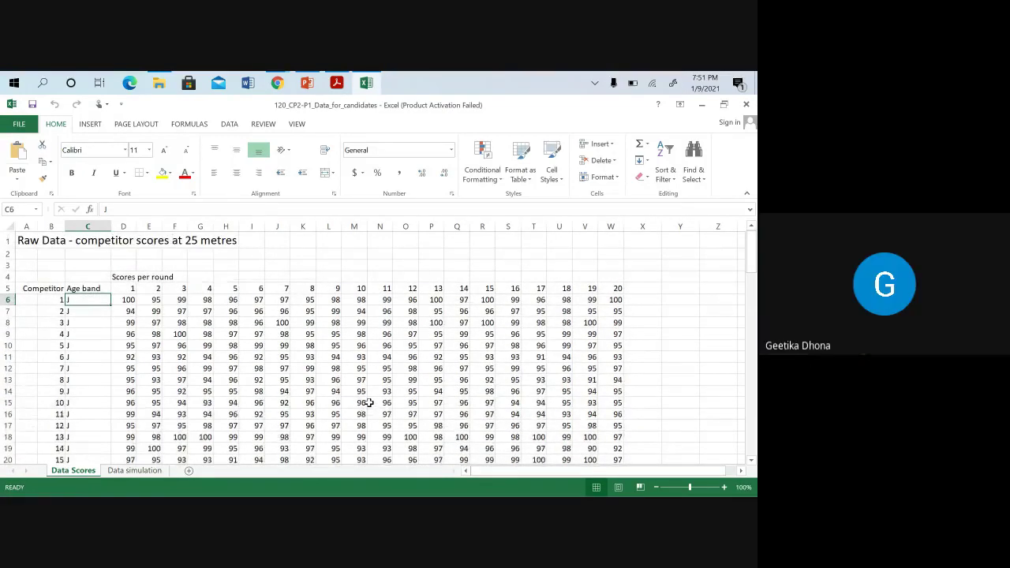
scroll(368, 402, down, 1)
scroll(368, 402, up, 1)
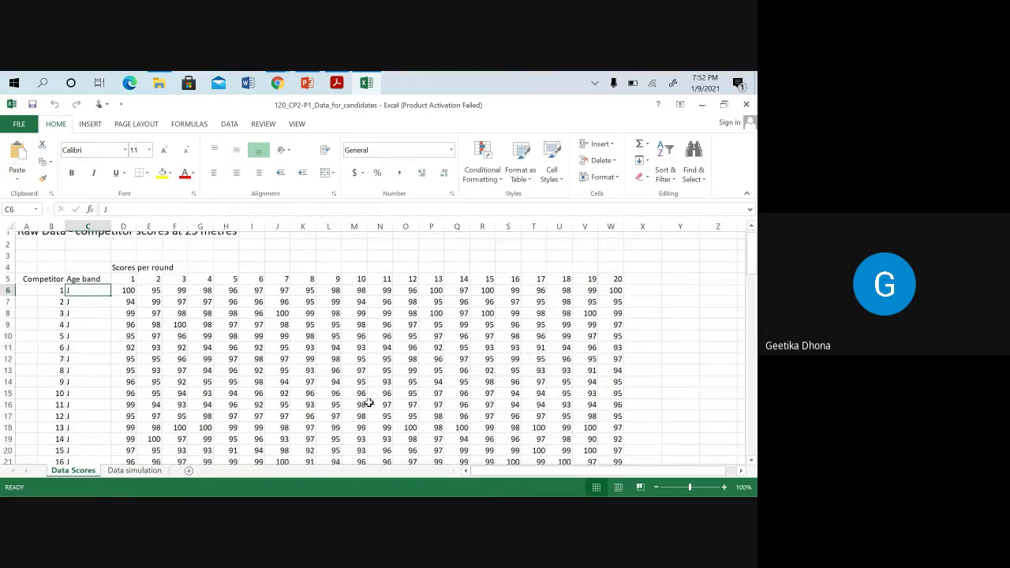
scroll(368, 403, down, 1)
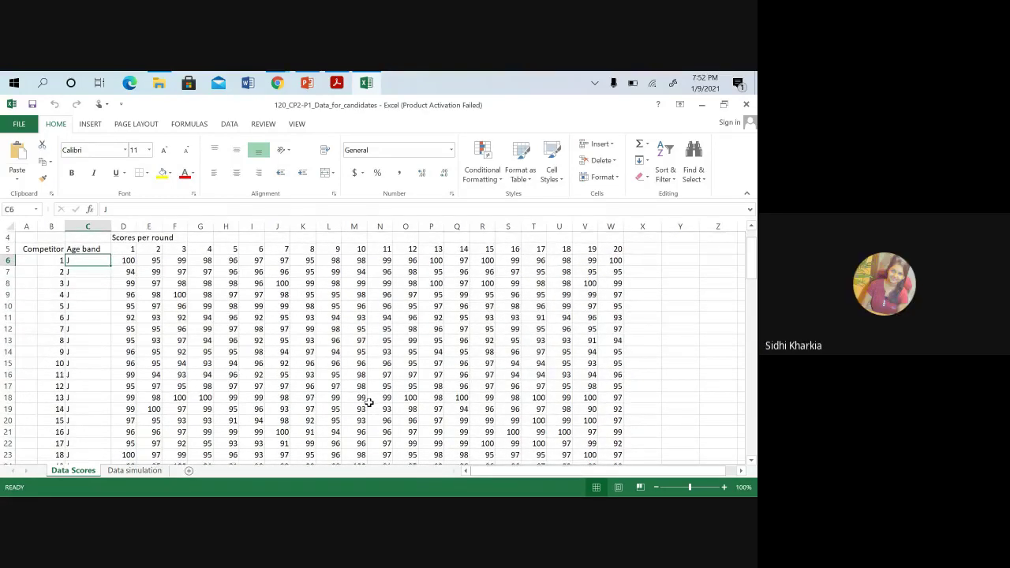
scroll(368, 402, up, 1)
scroll(368, 403, up, 1)
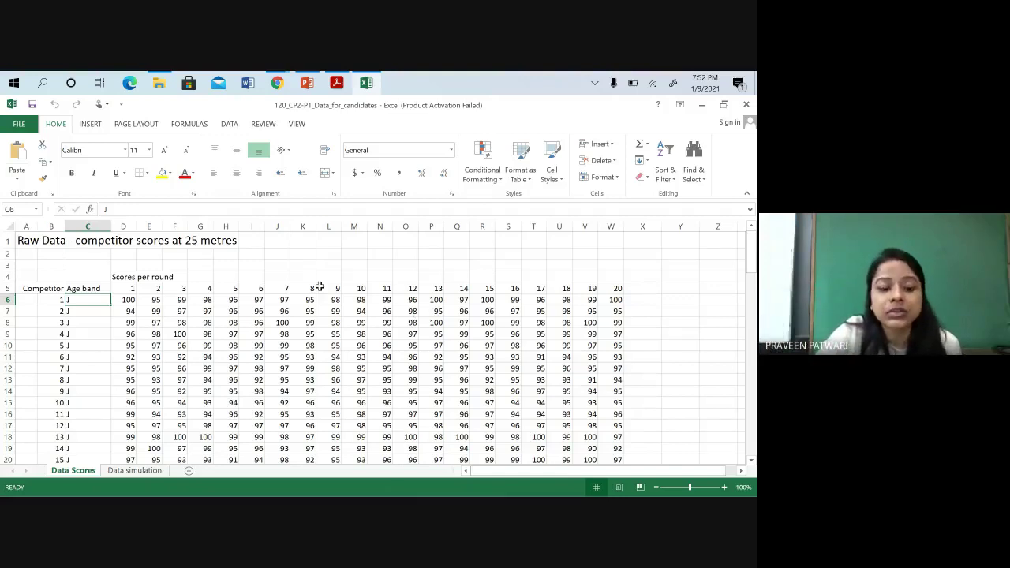
Step: Open the Data simulation sheet and select the first competitor's 50m random numbers, followed by the first competitor's 100m random numbers
click(136, 471)
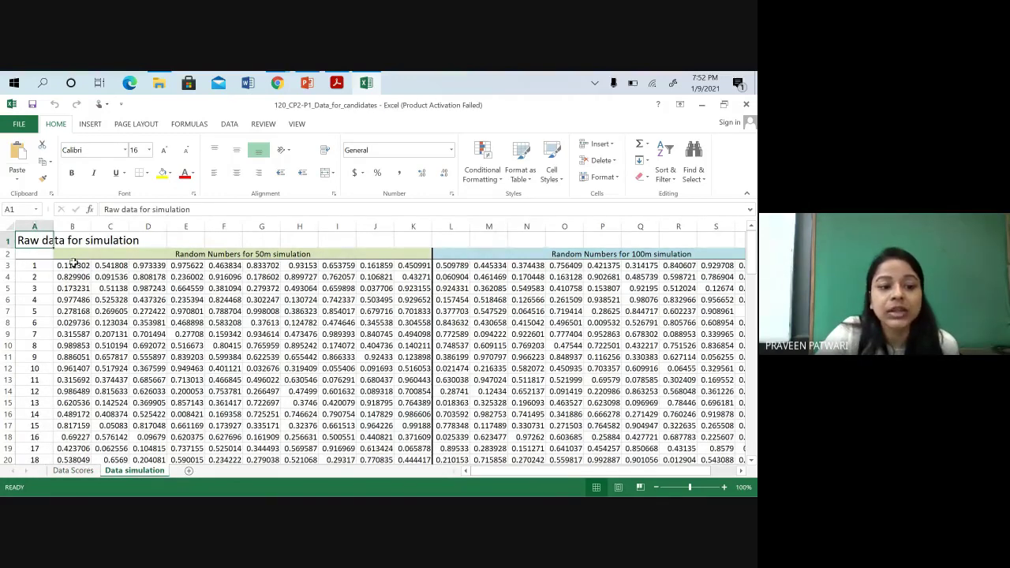
drag(73, 264, 414, 266)
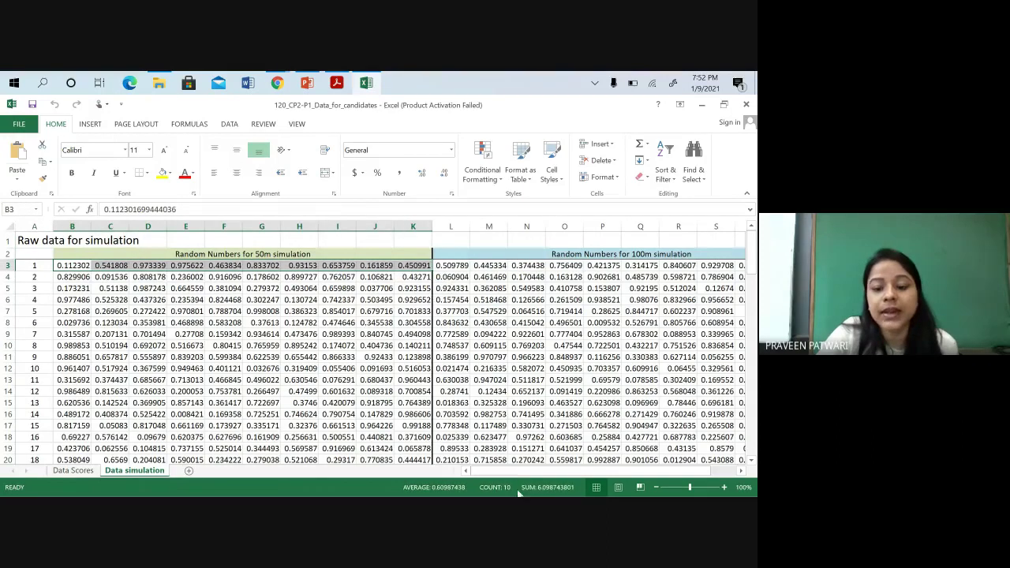
drag(561, 471, 578, 471)
drag(374, 265, 716, 266)
drag(524, 473, 477, 474)
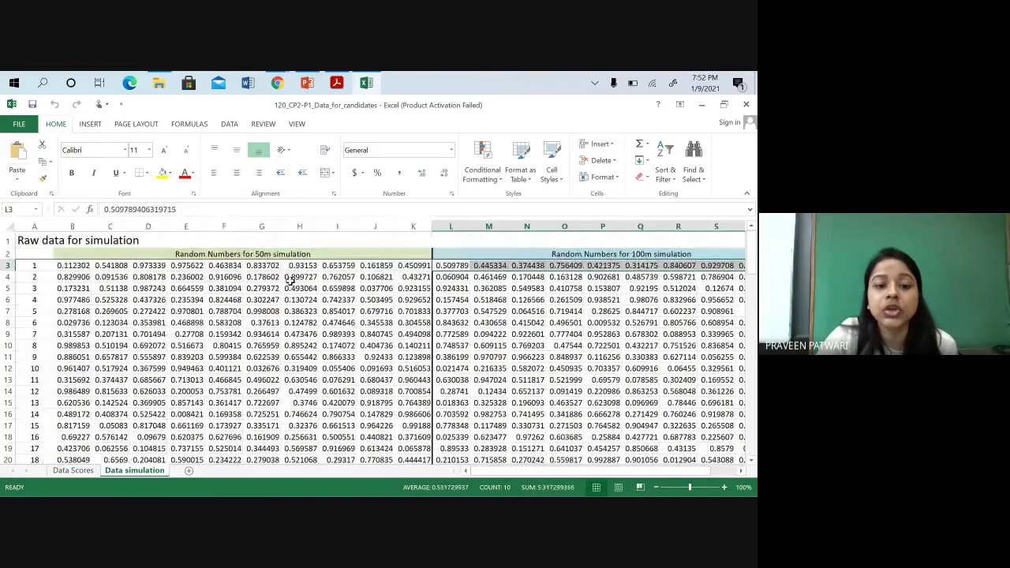
Step: Switch to the exam paper PDF and examine the points-dropped random variable formula and the 50 metre and 100 metre lambda parameters
click(336, 82)
scroll(372, 272, up, 3)
scroll(394, 295, down, 10)
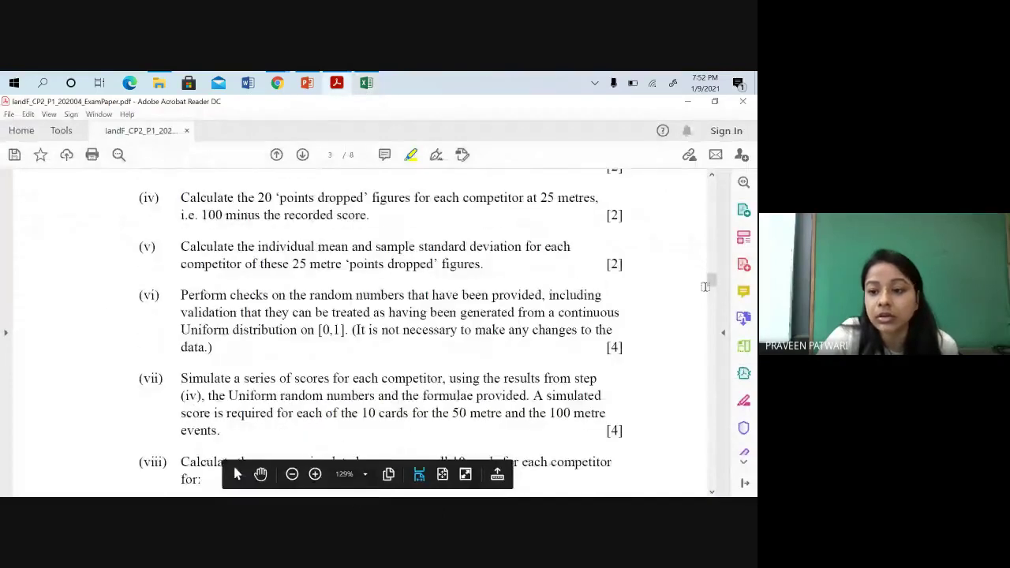
drag(714, 284, 735, 447)
scroll(398, 264, up, 5)
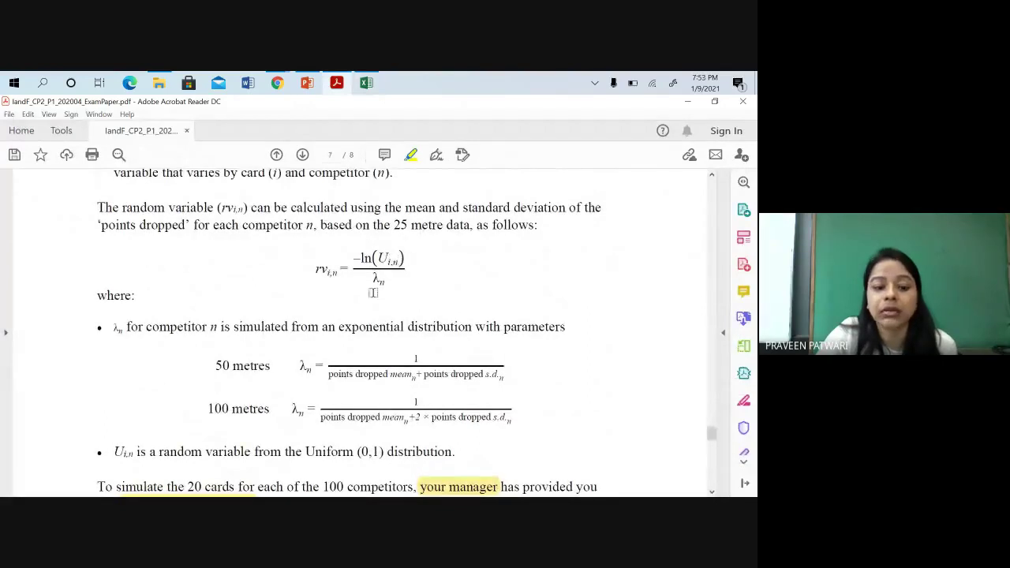
scroll(216, 365, down, 2)
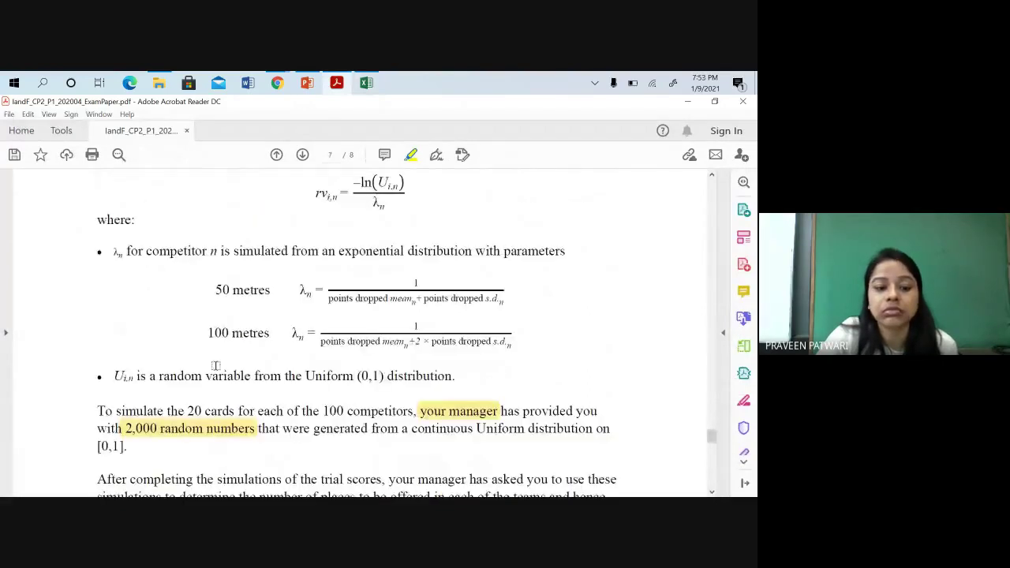
Step: Compare the Data simulation sheet in Excel with the exam paper's paragraph on the 2,000 random numbers, ending back in Excel
click(366, 82)
click(365, 83)
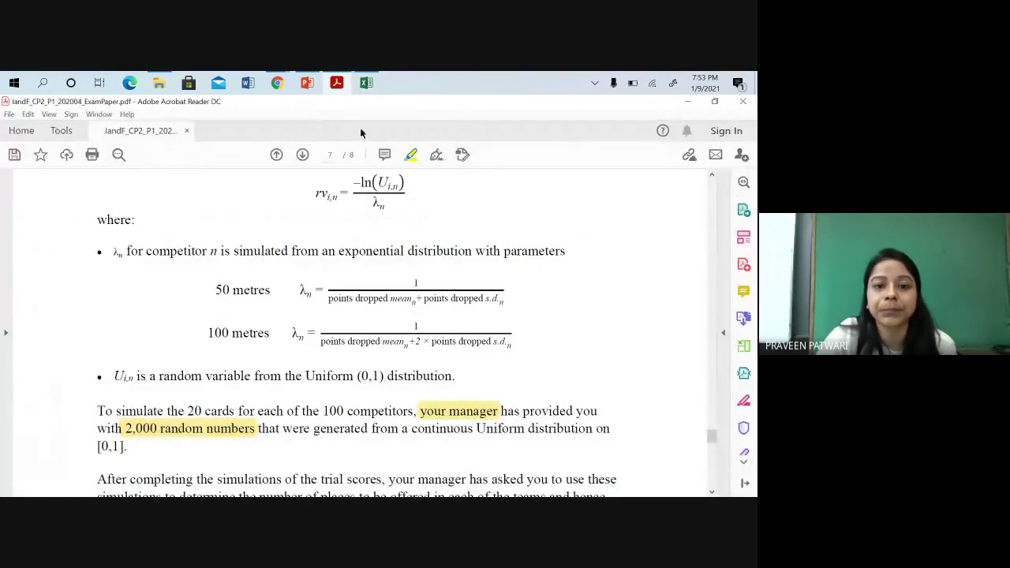
click(366, 82)
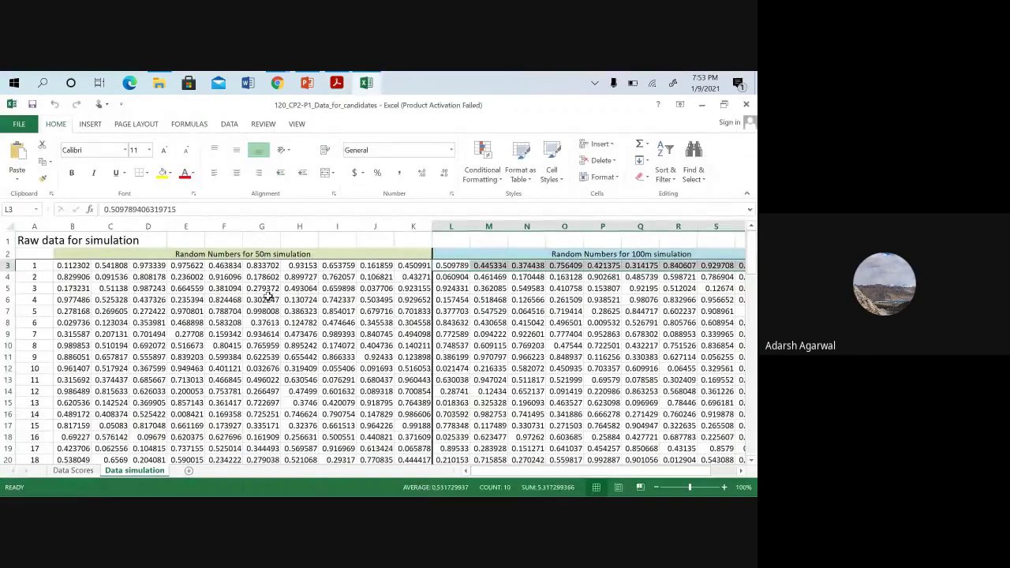
click(337, 83)
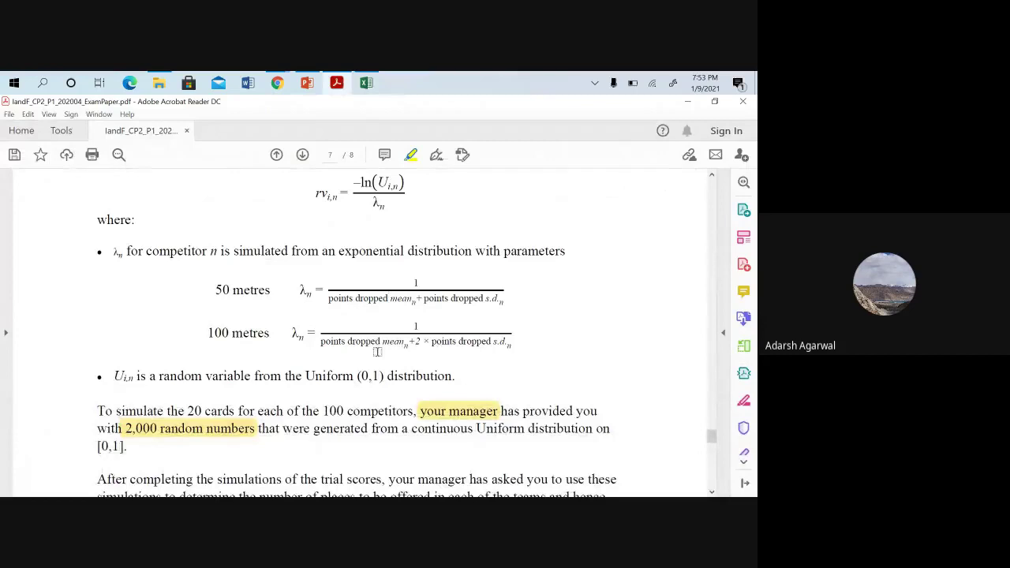
scroll(331, 354, down, 2)
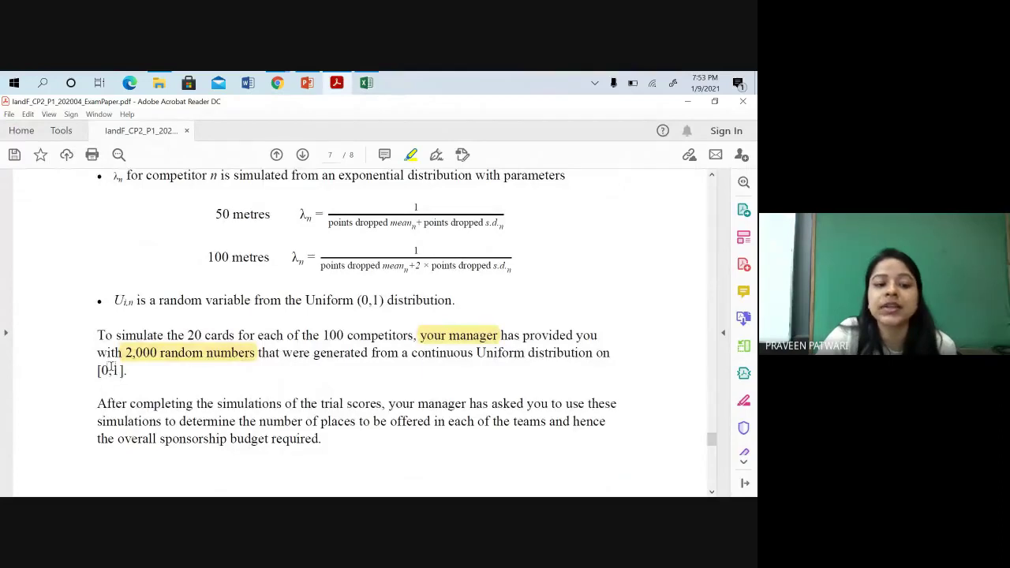
click(367, 84)
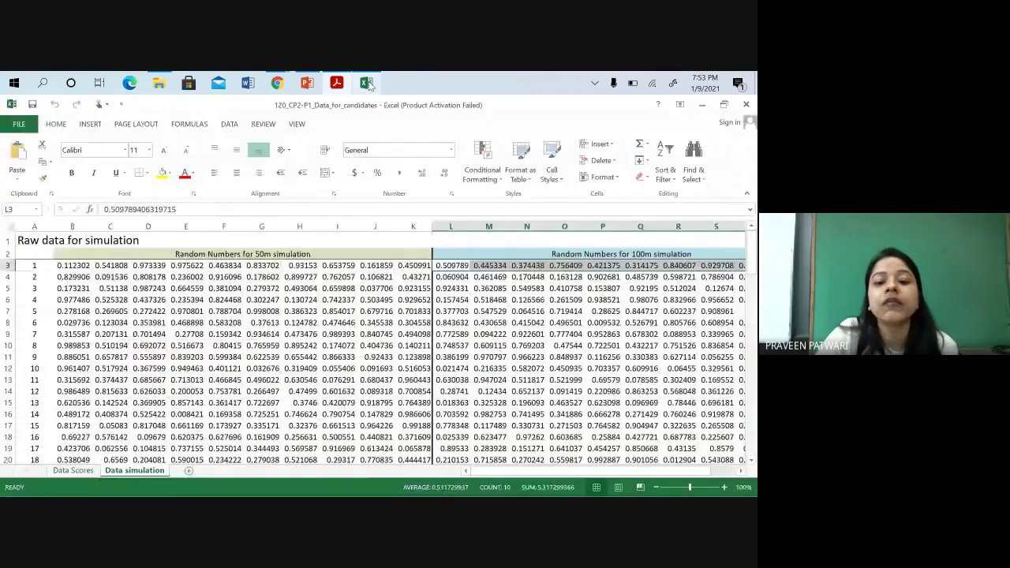
Step: Check the competitor numbering down to the last row of the Data simulation sheet and return to the first competitor's first 50m random number
click(224, 323)
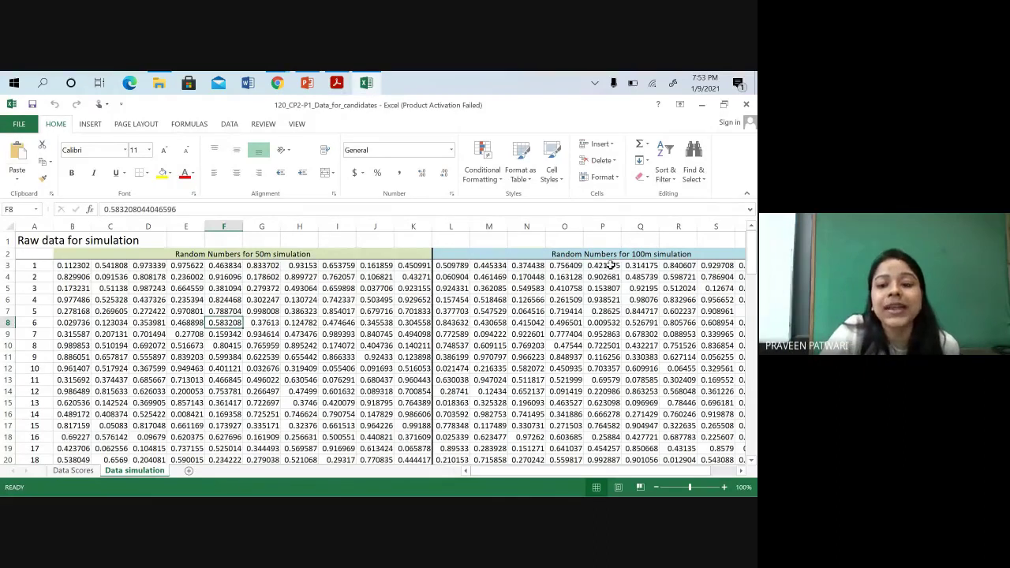
key(Home)
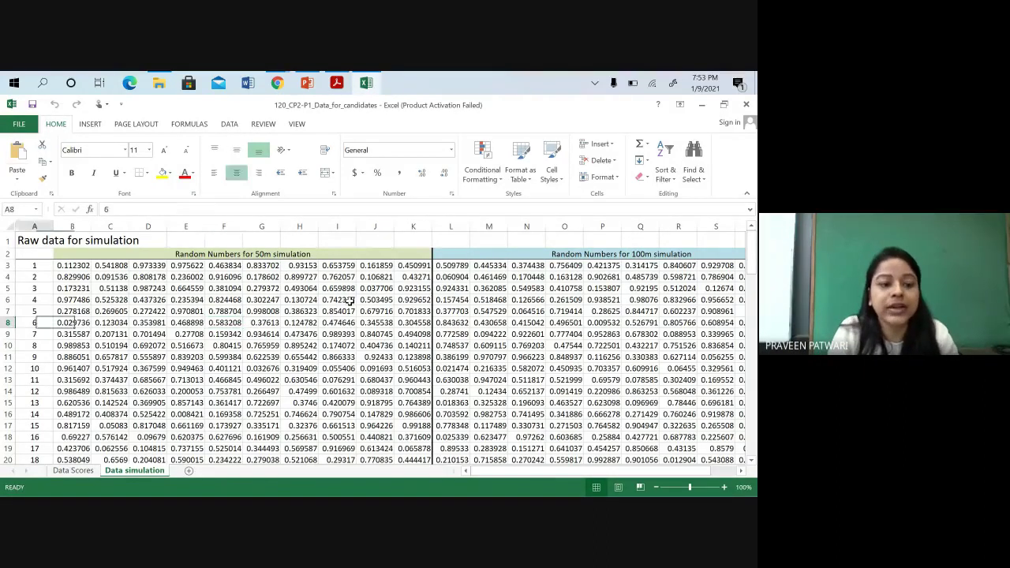
key(ctrl+Down)
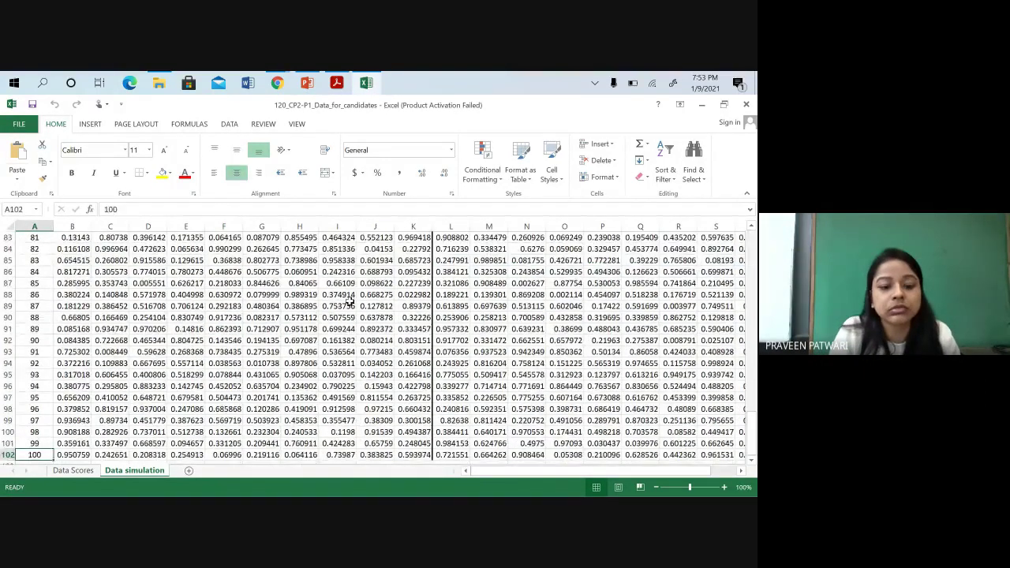
key(ctrl+Up)
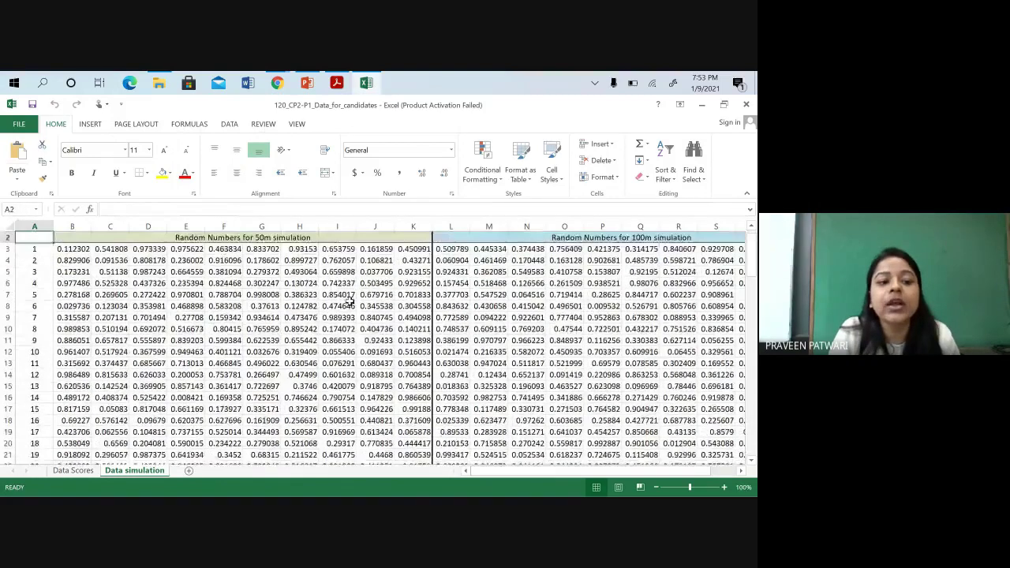
key(ctrl+Up)
key(Down)
key(Down)
key(Down)
key(Right)
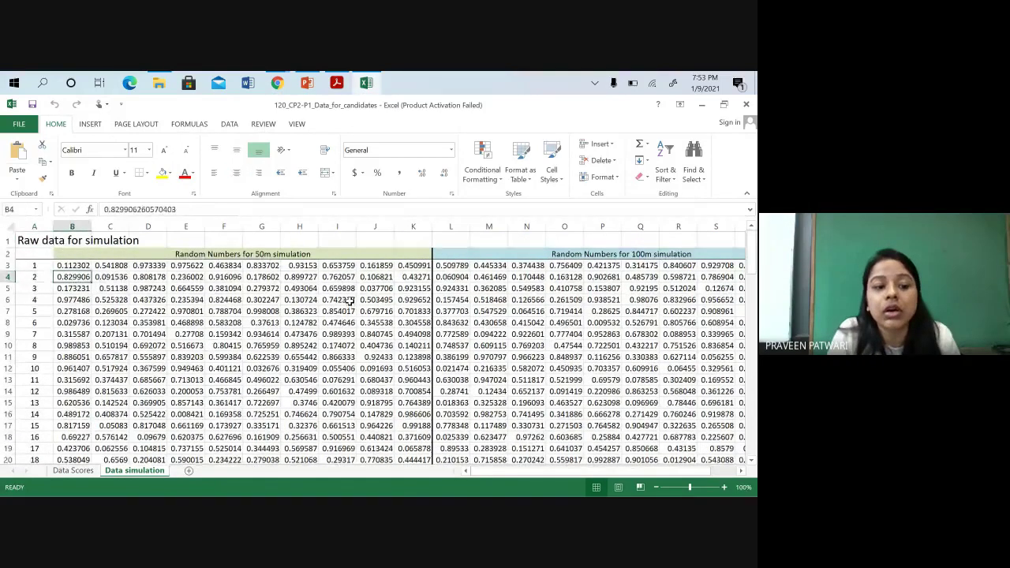
key(Up)
key(Left)
key(Right)
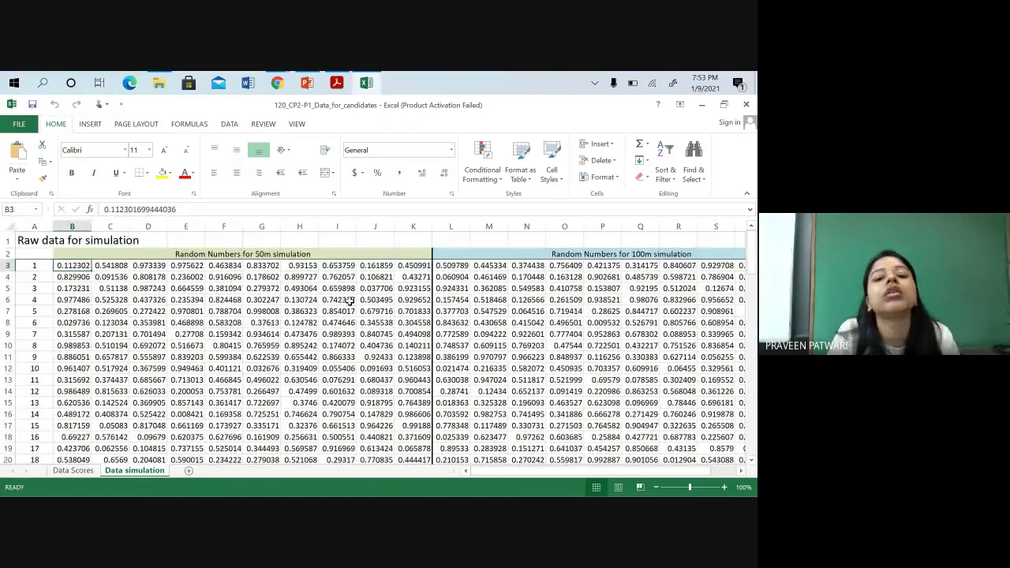
Step: Look across the first competitor's row from the 50m random numbers into the 100m ones and back to the 50m block
key(Right)
key(Right)
key(Right)
key(Right)
key(Right)
key(Right)
key(Right)
key(Right)
key(Right)
key(Right)
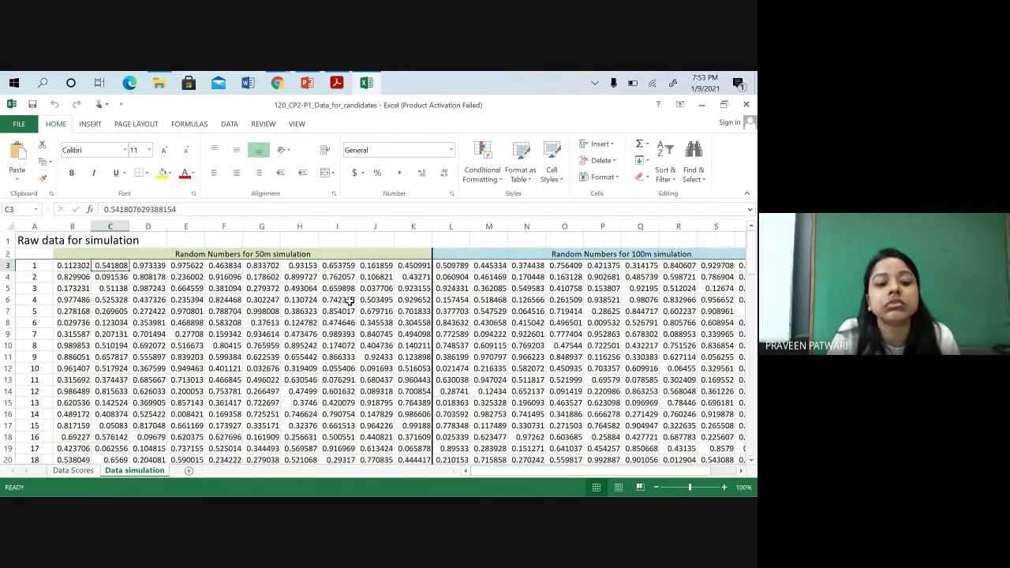
key(Right)
key(Right)
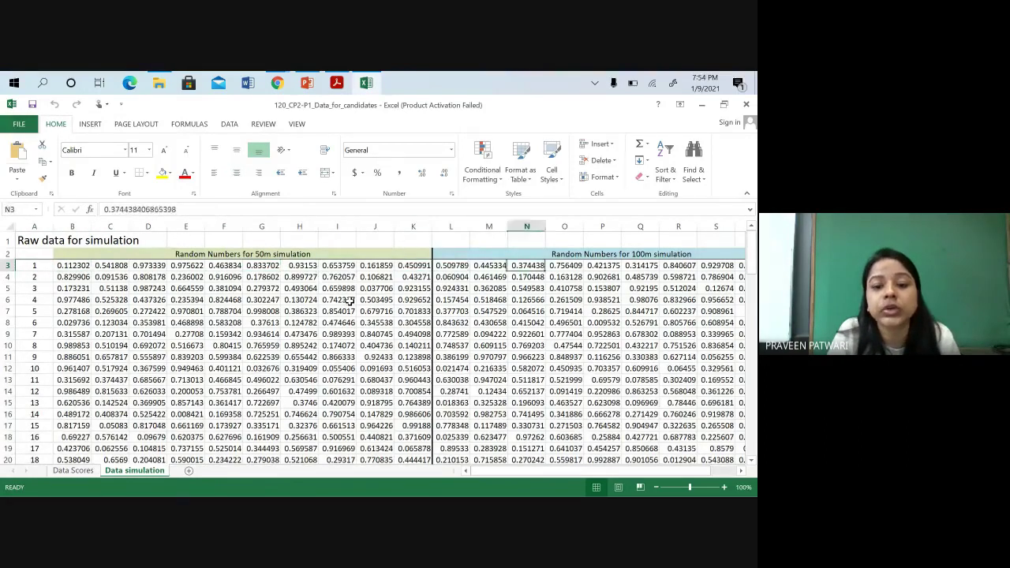
key(Right)
key(Left)
key(Left)
key(Left)
key(Left)
key(Left)
key(Left)
key(Left)
key(Left)
key(Left)
key(Left)
key(Left)
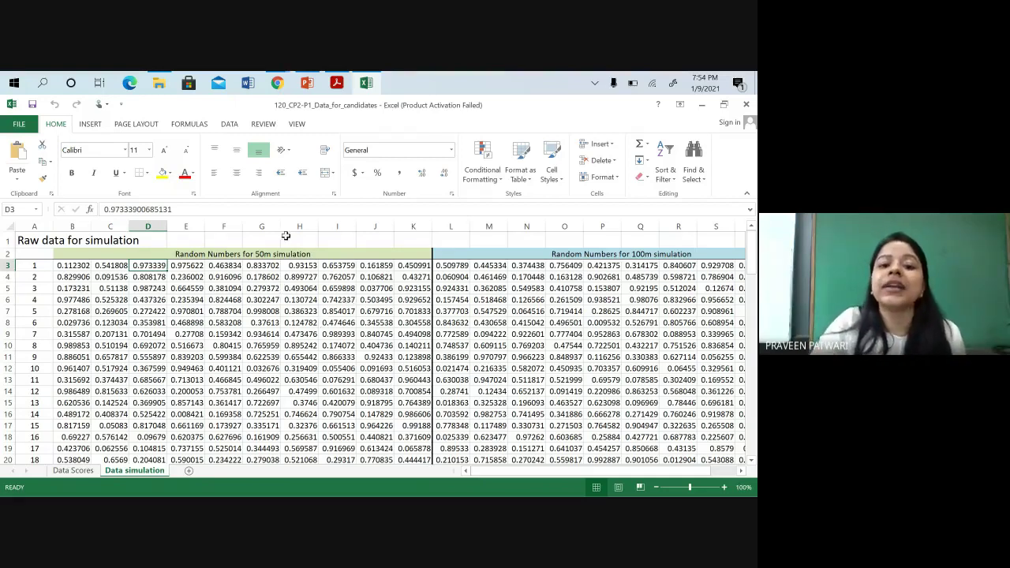
Step: Switch to the exam paper PDF and reread the start of the Modelling steps and data checks section on page 3
click(336, 82)
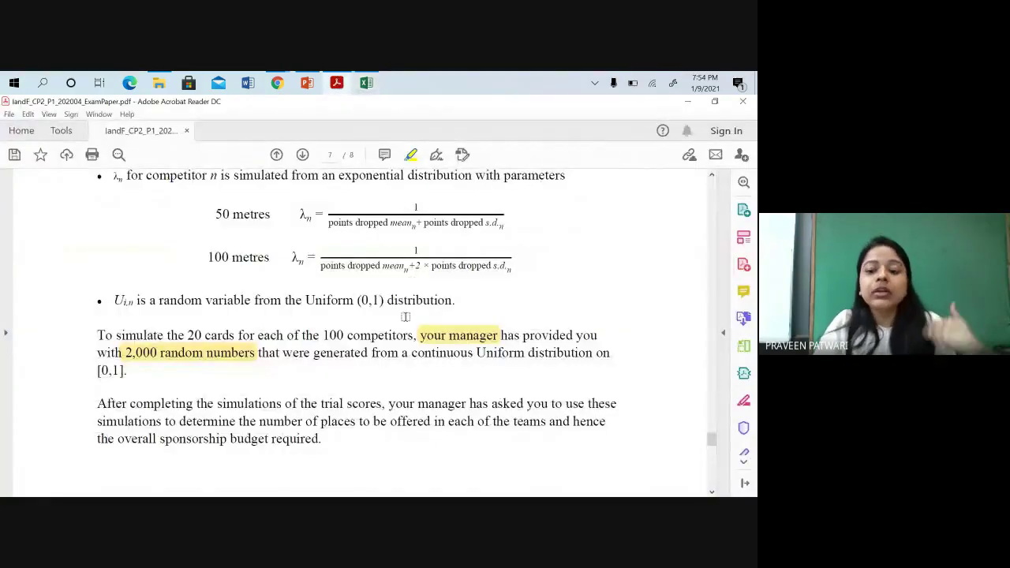
drag(713, 441, 720, 249)
drag(719, 221, 717, 265)
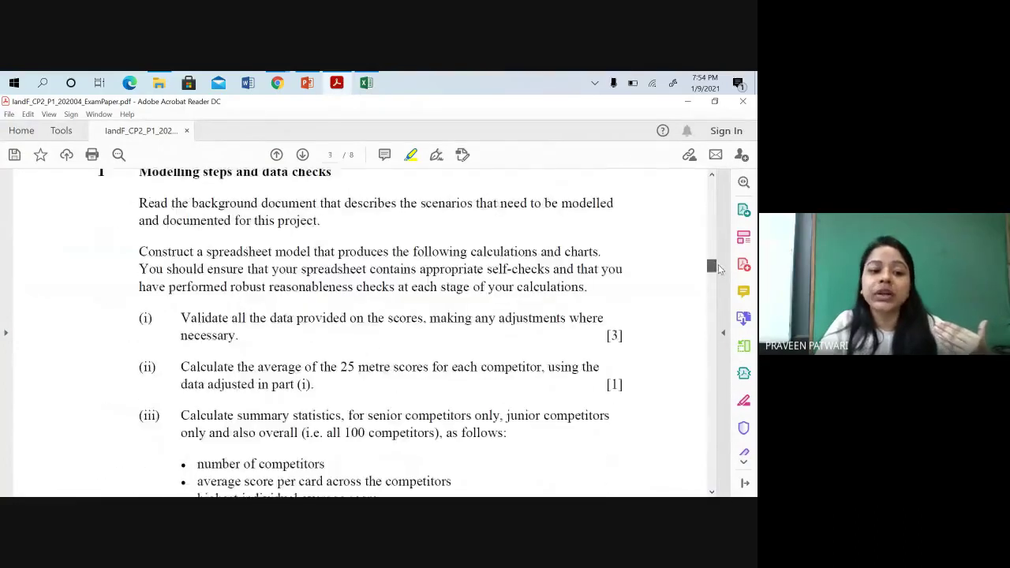
scroll(410, 247, up, 1)
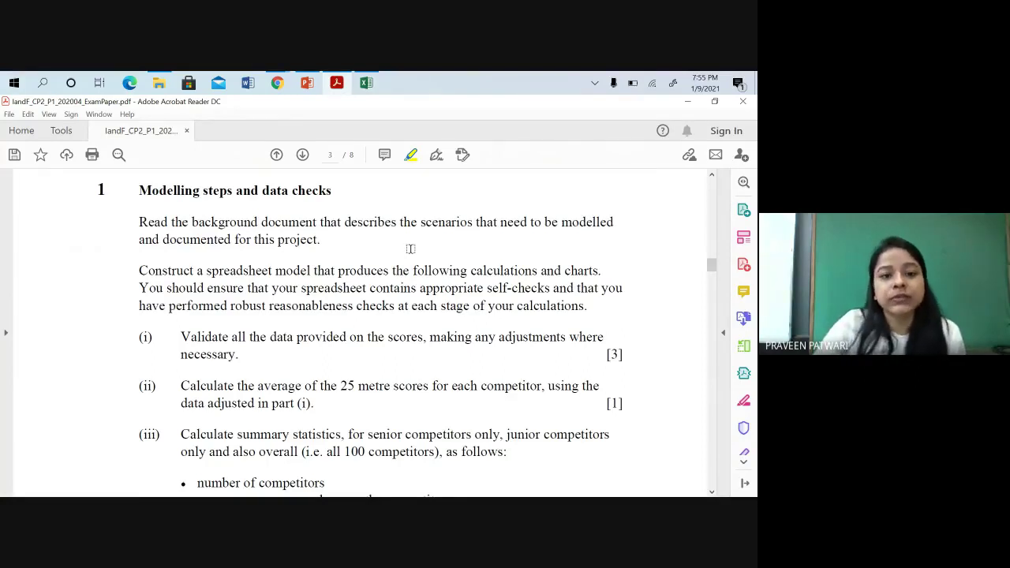
Step: Switch to the Google Meet call in Chrome and stop presenting the screen
mouse_move(277, 82)
click(214, 150)
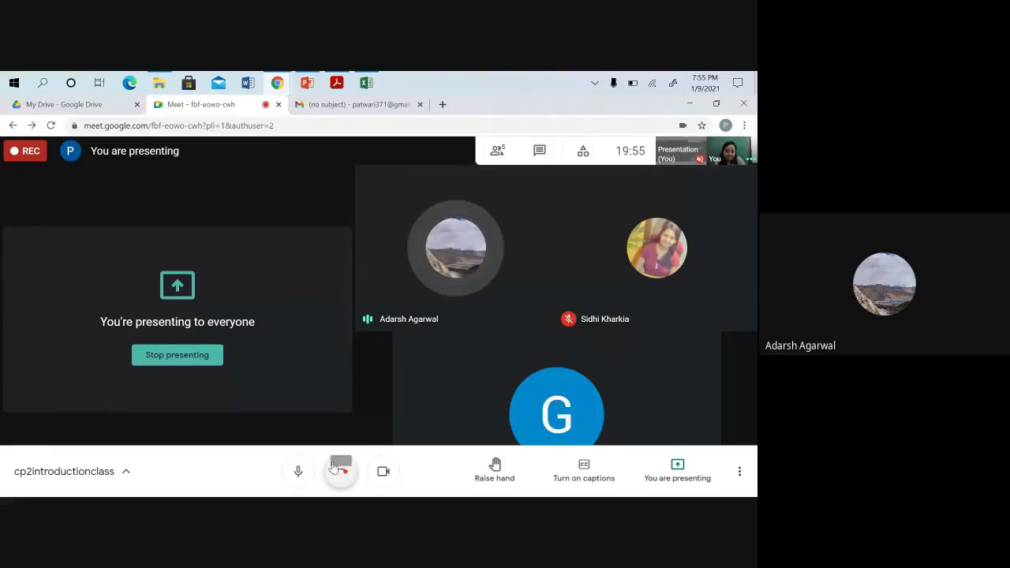
click(680, 473)
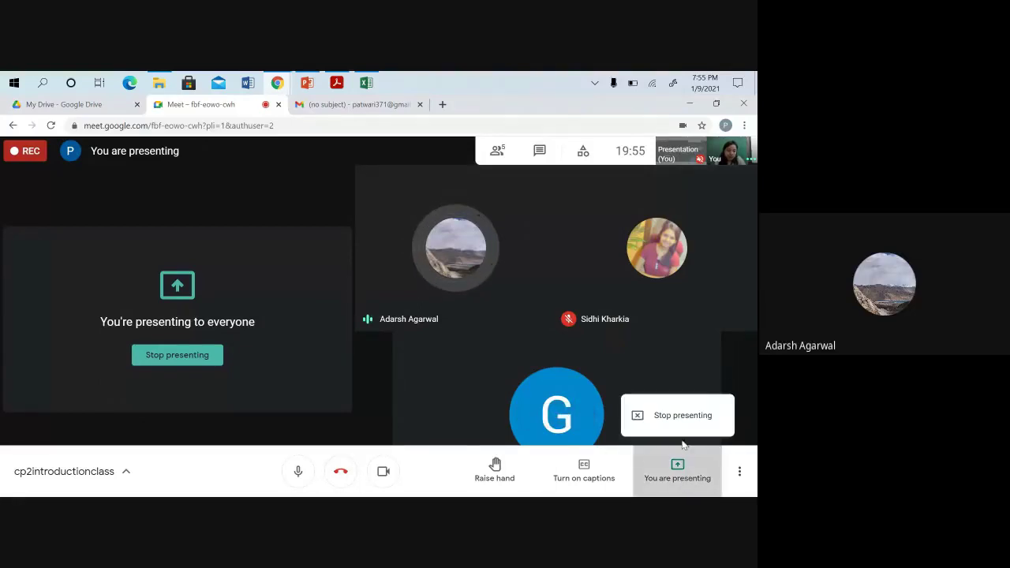
click(676, 415)
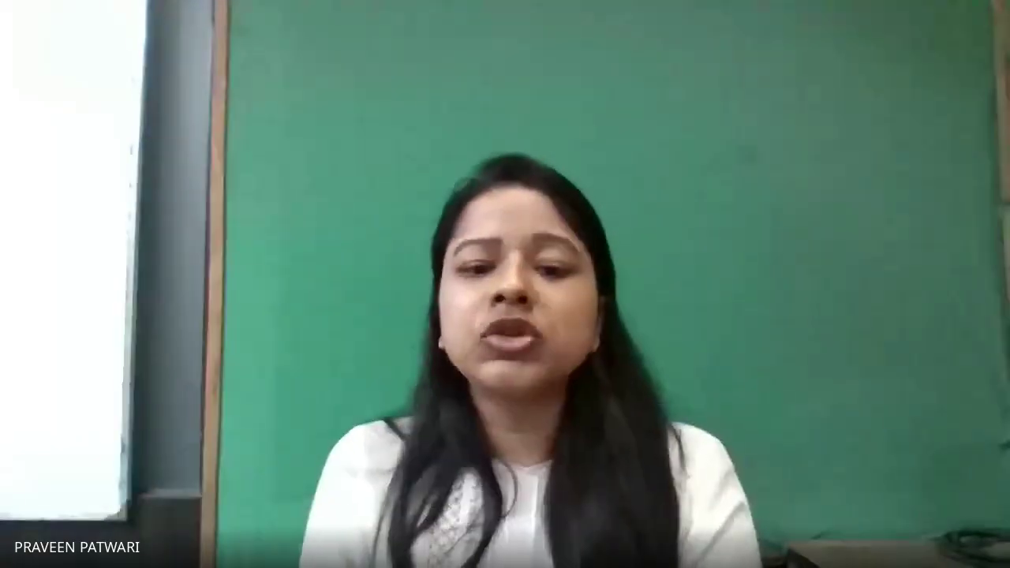